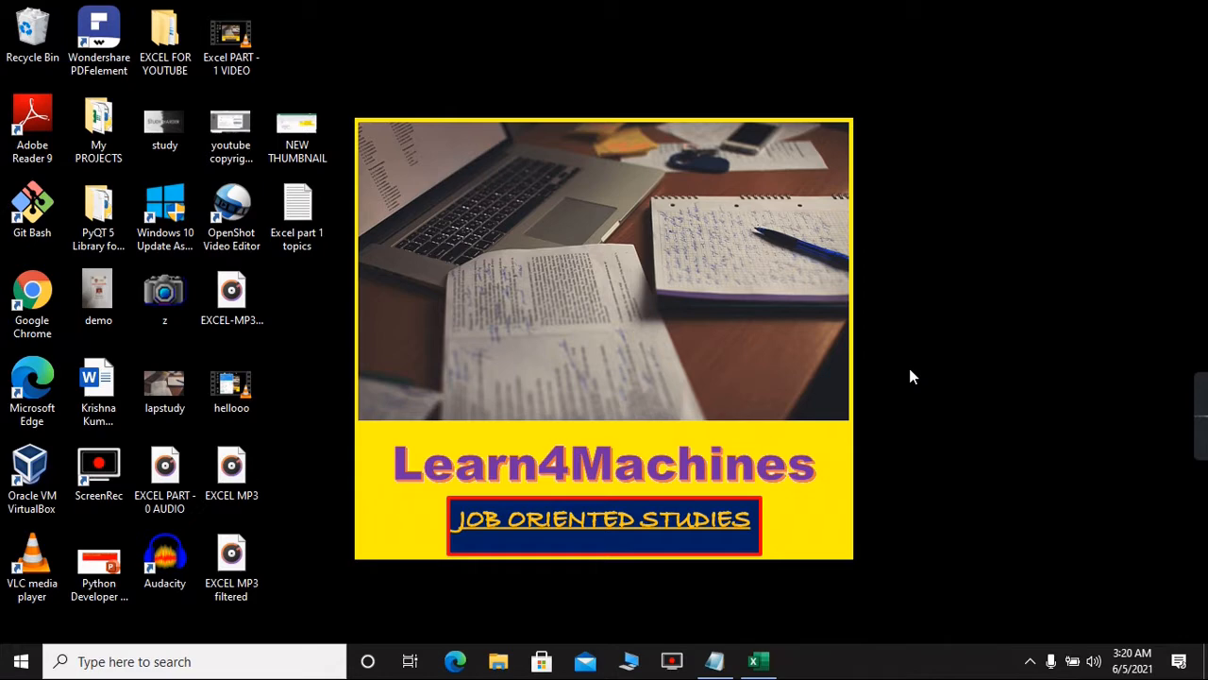
Step: Check the topic notes in Notepad, switch to the Book1 workbook in Excel and move the active cell on Sheet1 to A2
key(alt+Tab)
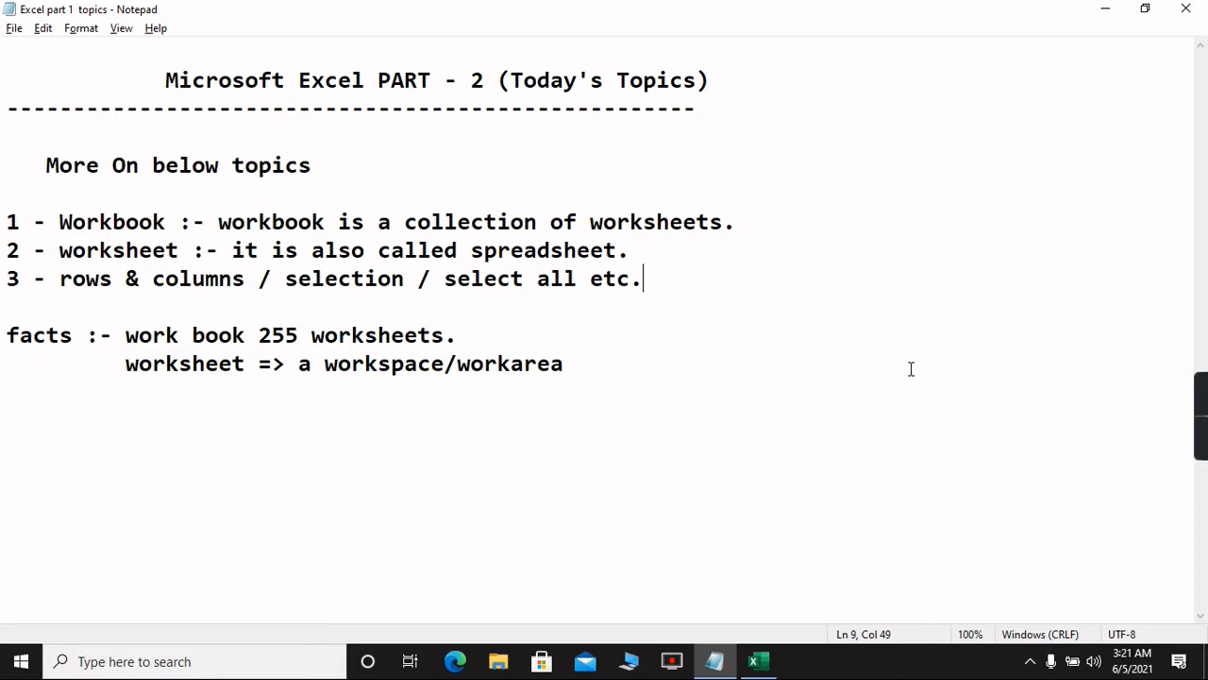
key(alt+Tab)
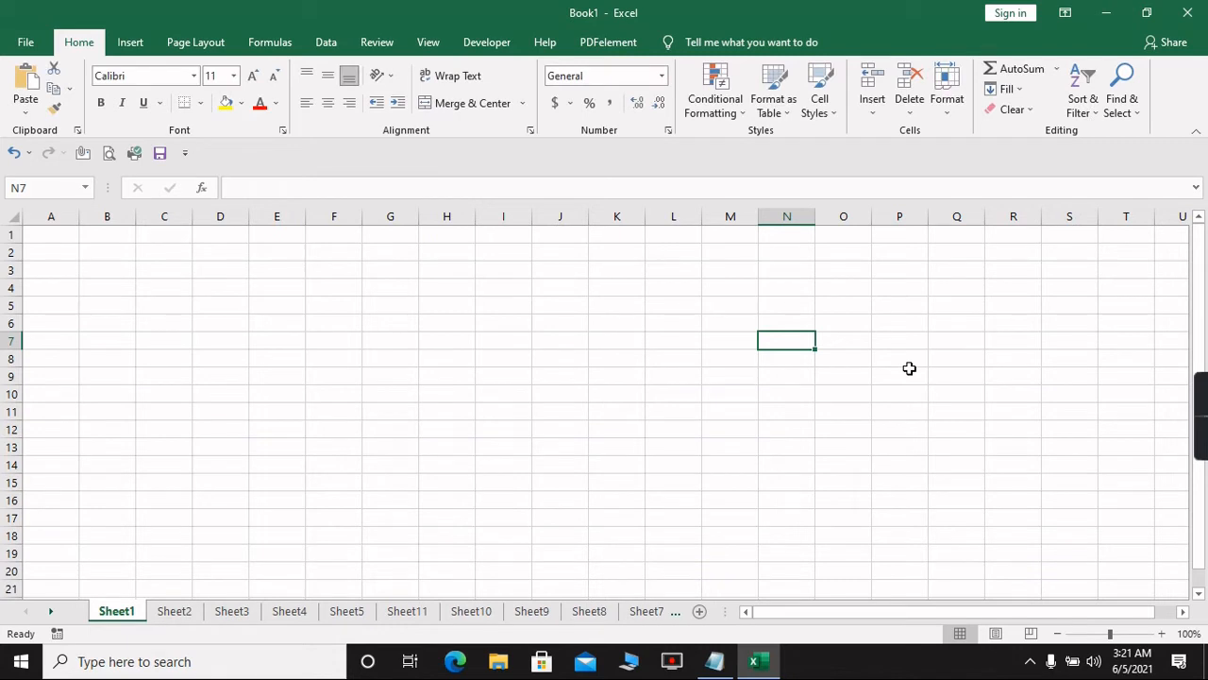
key(Up)
key(Left)
key(Left)
key(Left)
key(Left)
key(Left)
key(Left)
key(Left)
key(Left)
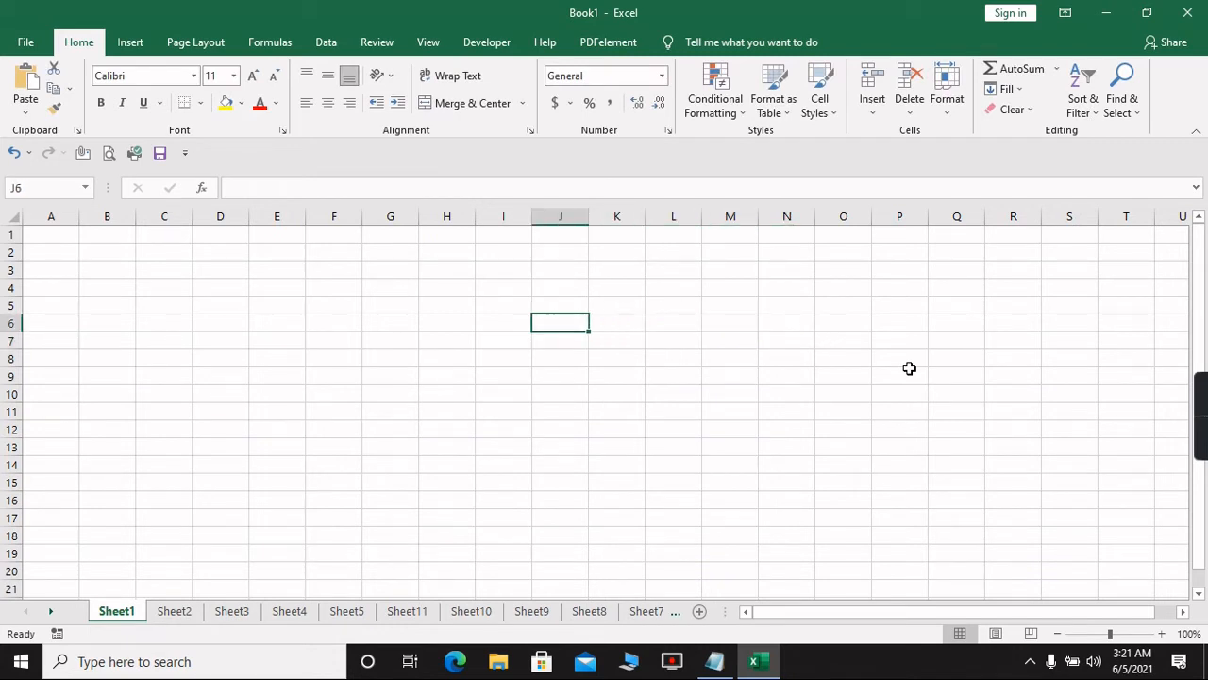
key(Left)
key(Left)
key(Left)
key(Left)
key(Left)
key(Up)
key(Up)
key(Up)
key(Up)
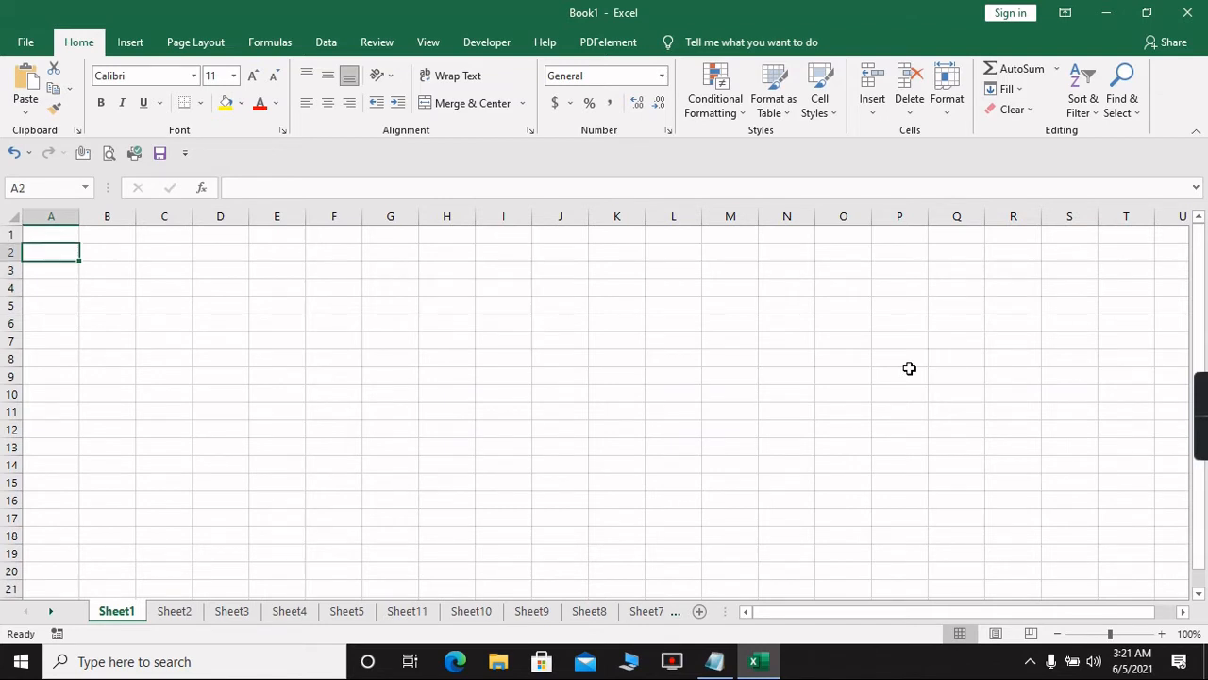
Step: Review the Part 2 topic notes in Notepad and return to the Excel workbook
key(alt+Tab)
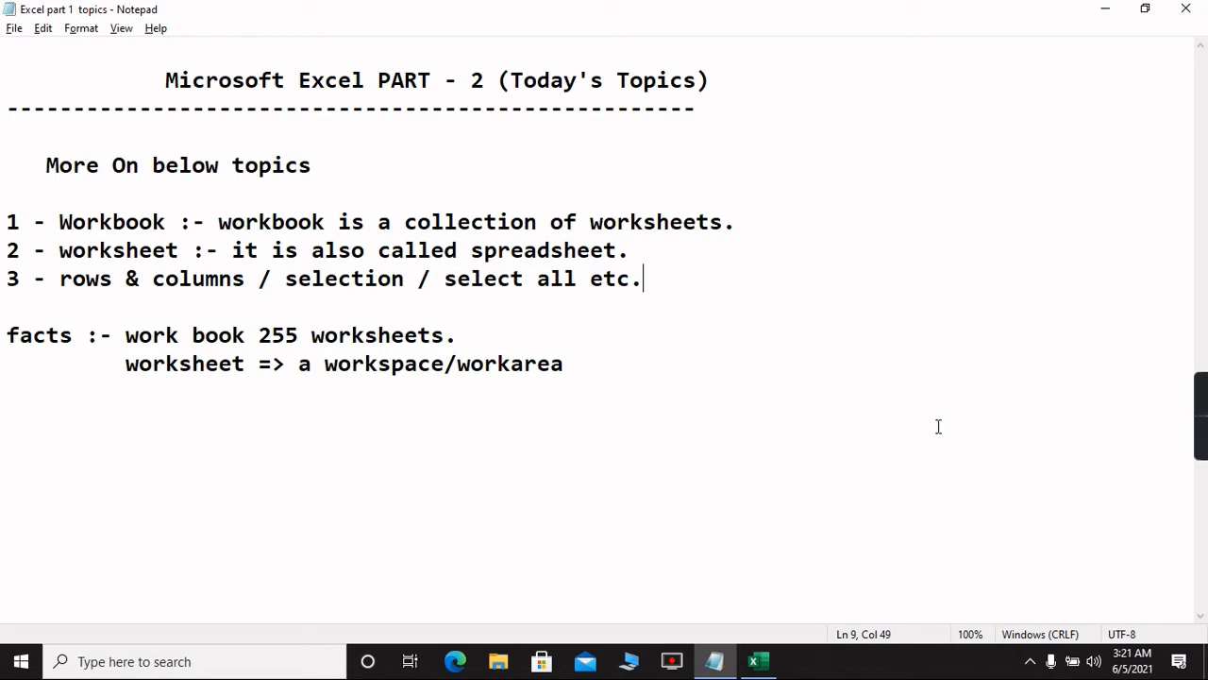
key(alt+Tab)
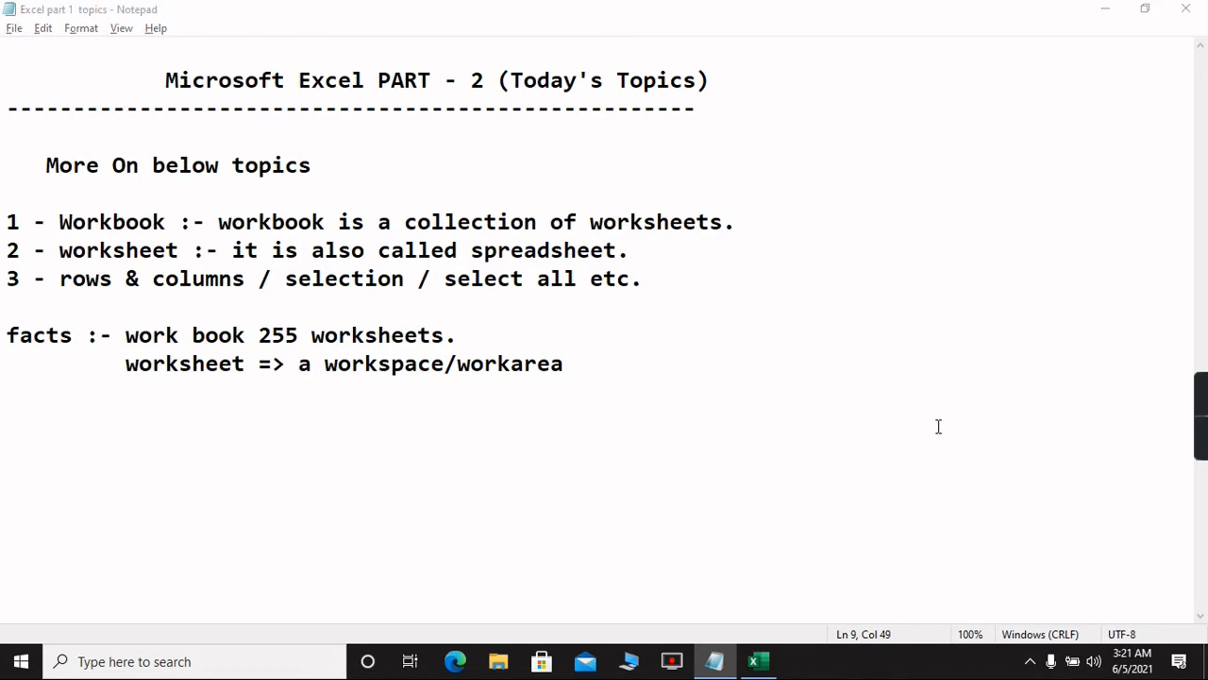
click(939, 432)
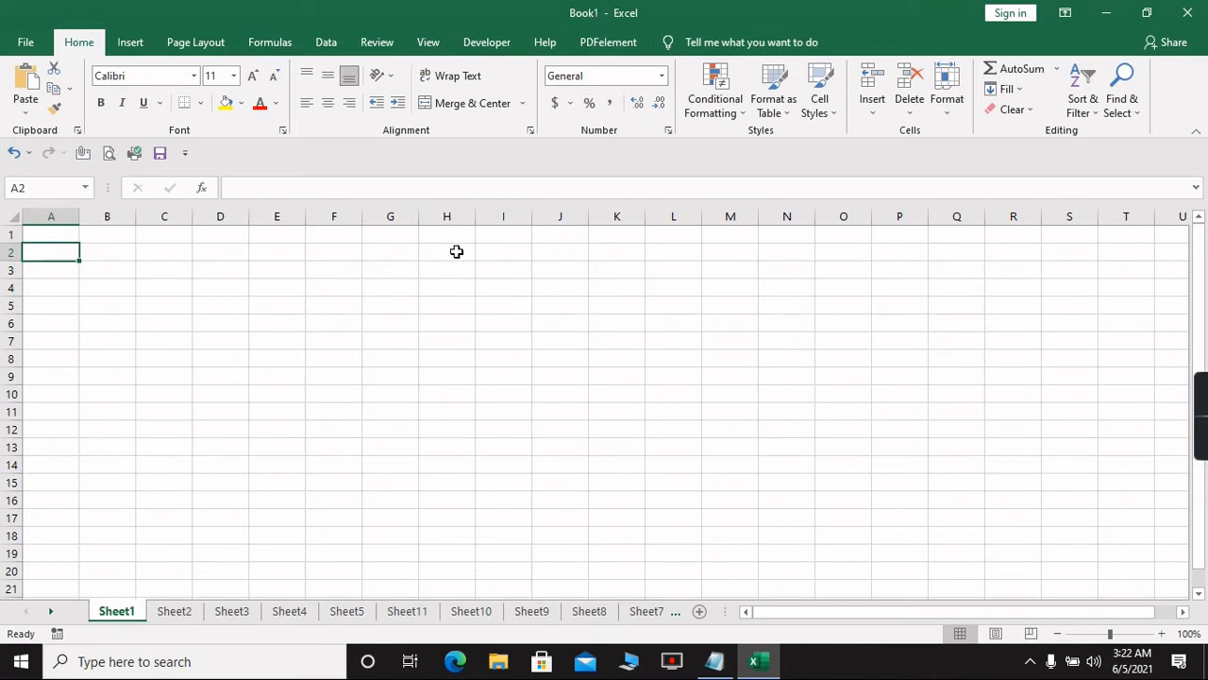
Step: Enter sample data on Sheet1: 4654465 in F8, ddfgfhg in F11 and fedfdfd in H9
click(335, 354)
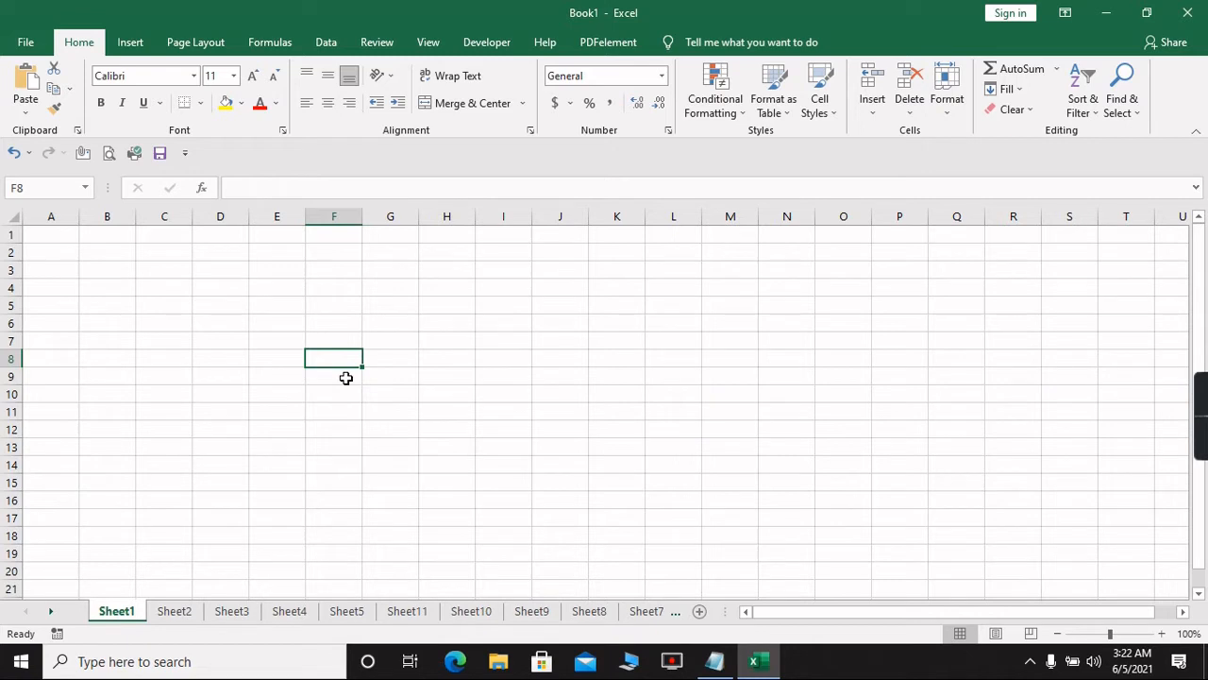
text(4654465)
key(Return)
key(Return)
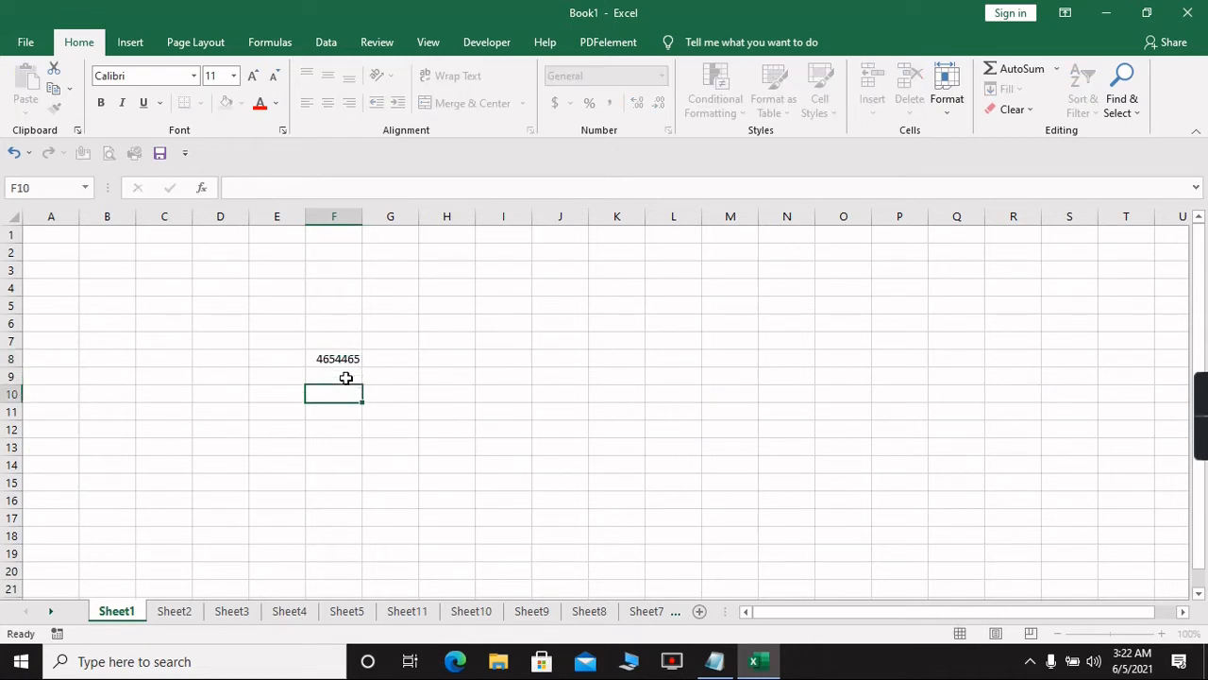
key(Return)
text(ddfgfhg)
key(Right)
key(Right)
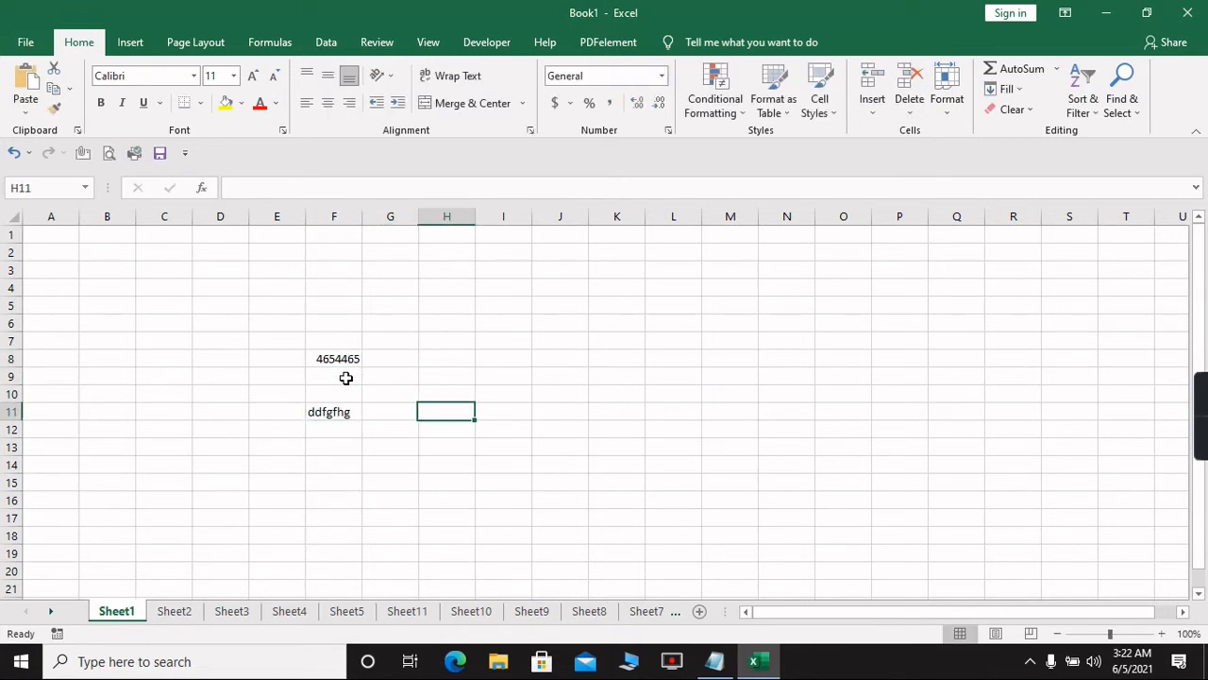
key(Up)
key(Up)
text(fedfdfd)
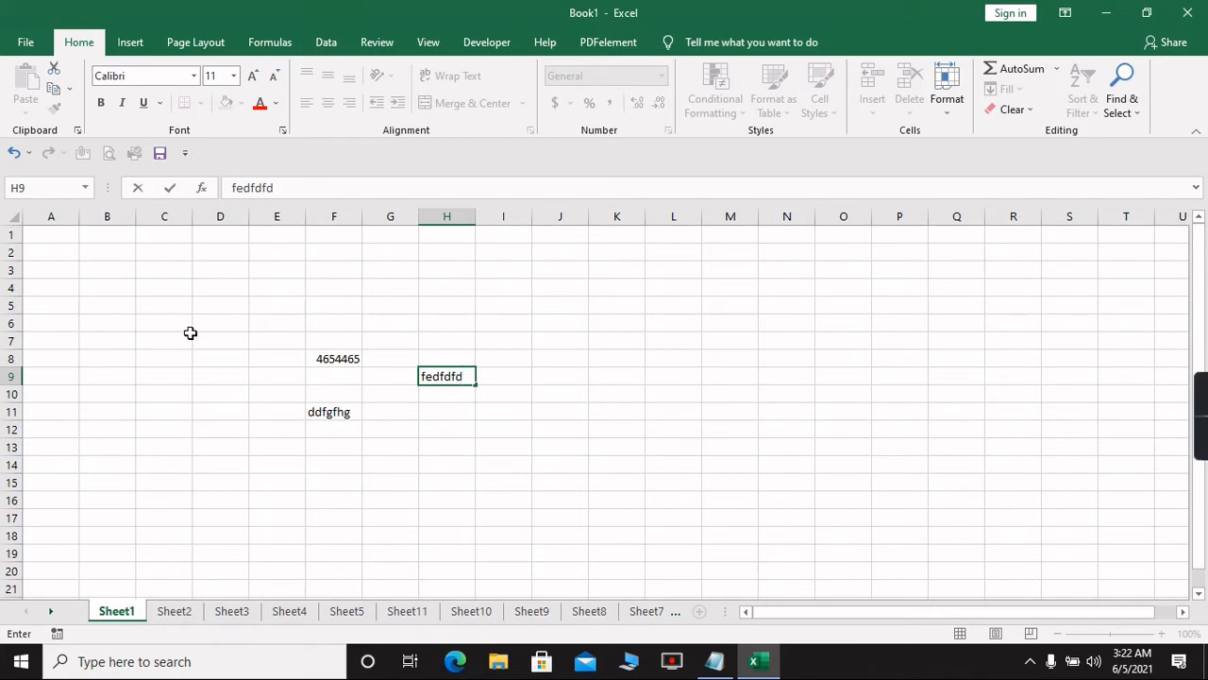
Step: Clear the contents of range F7:I12 and make F1 the active cell
drag(333, 341, 502, 422)
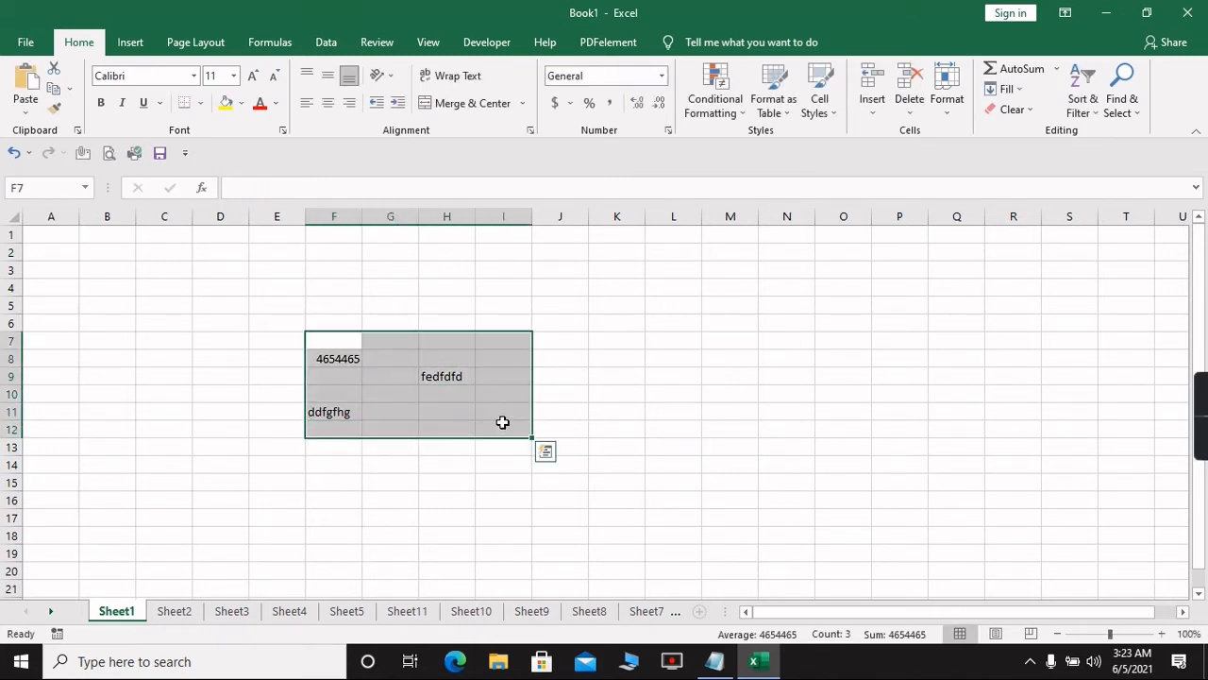
key(Delete)
key(Up)
key(Up)
key(Up)
key(Up)
key(Up)
key(Up)
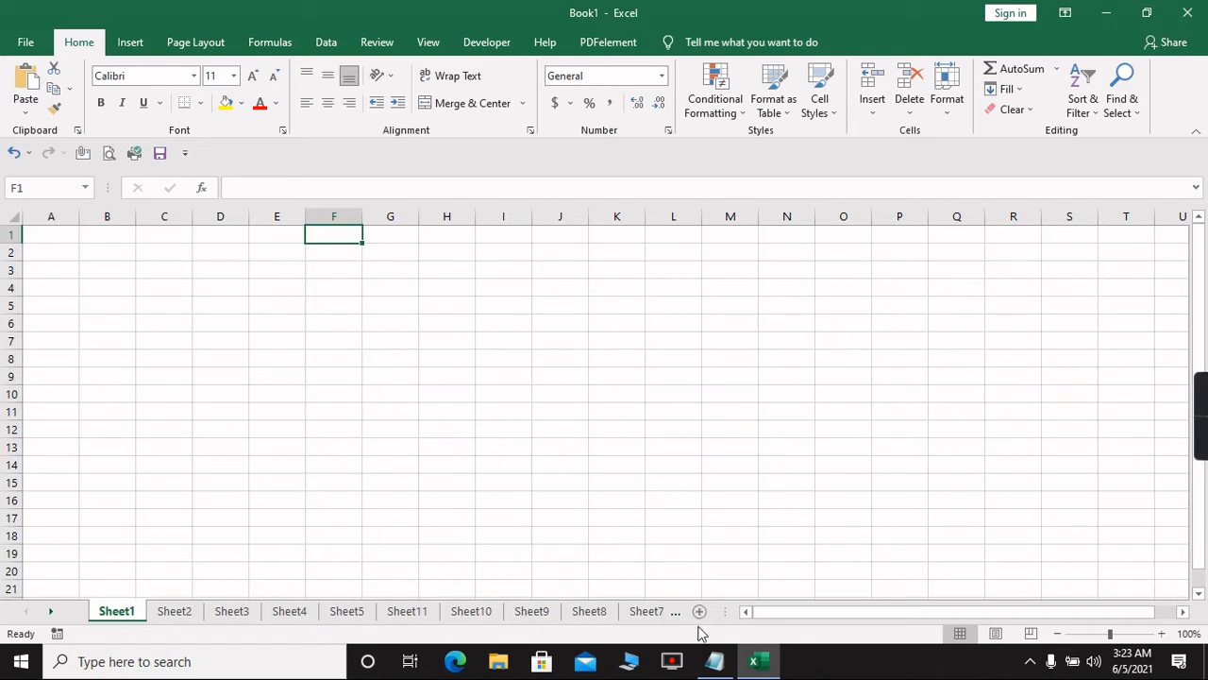
Step: Consult the Notepad notes, view Sheet2 through Sheet5 in the Excel workbook and return to Sheet1
key(alt+Tab)
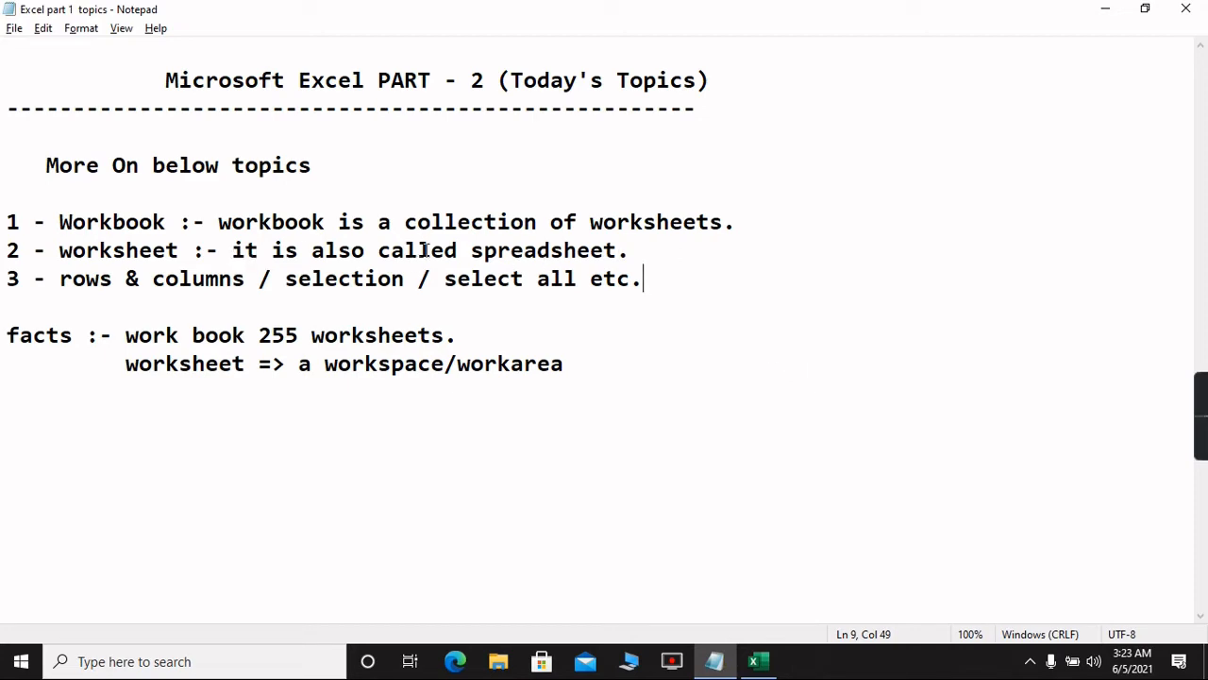
key(alt+Tab)
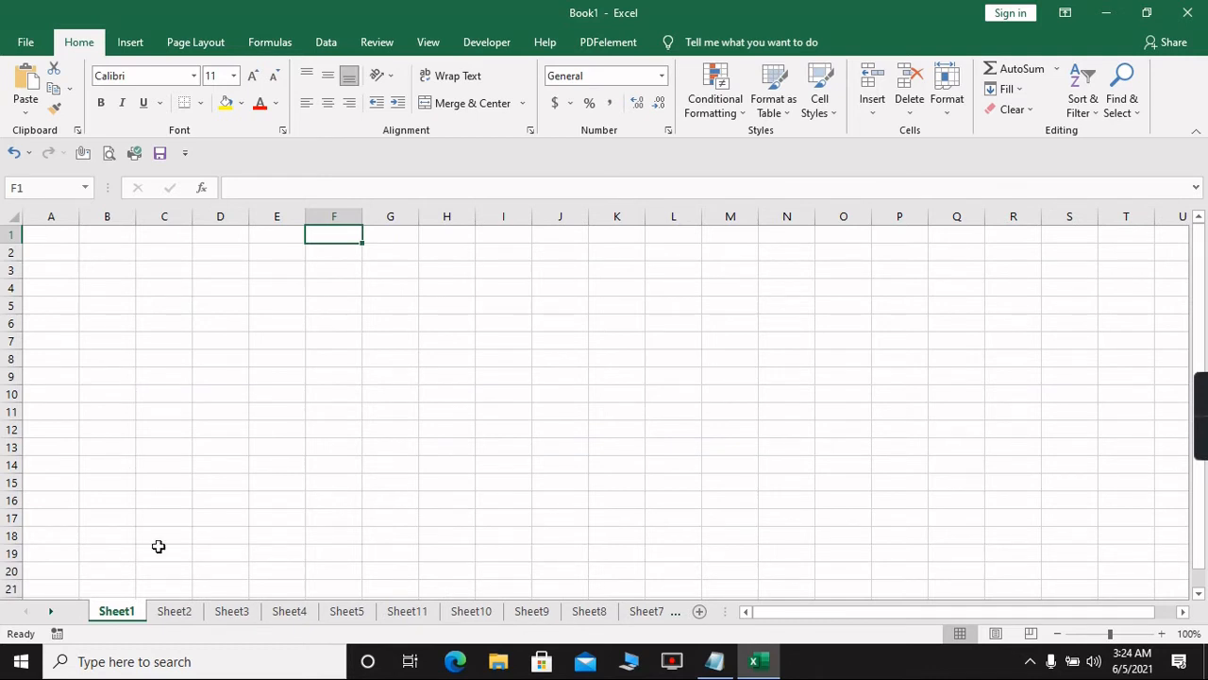
click(177, 614)
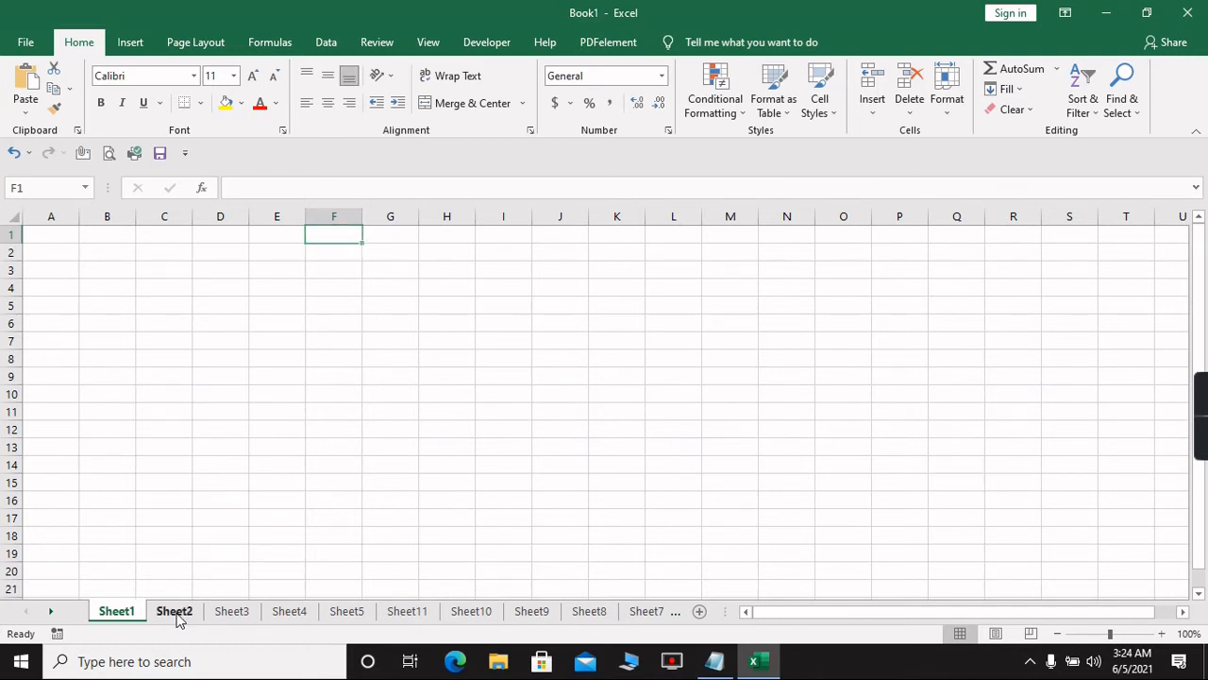
click(248, 614)
click(291, 614)
click(345, 613)
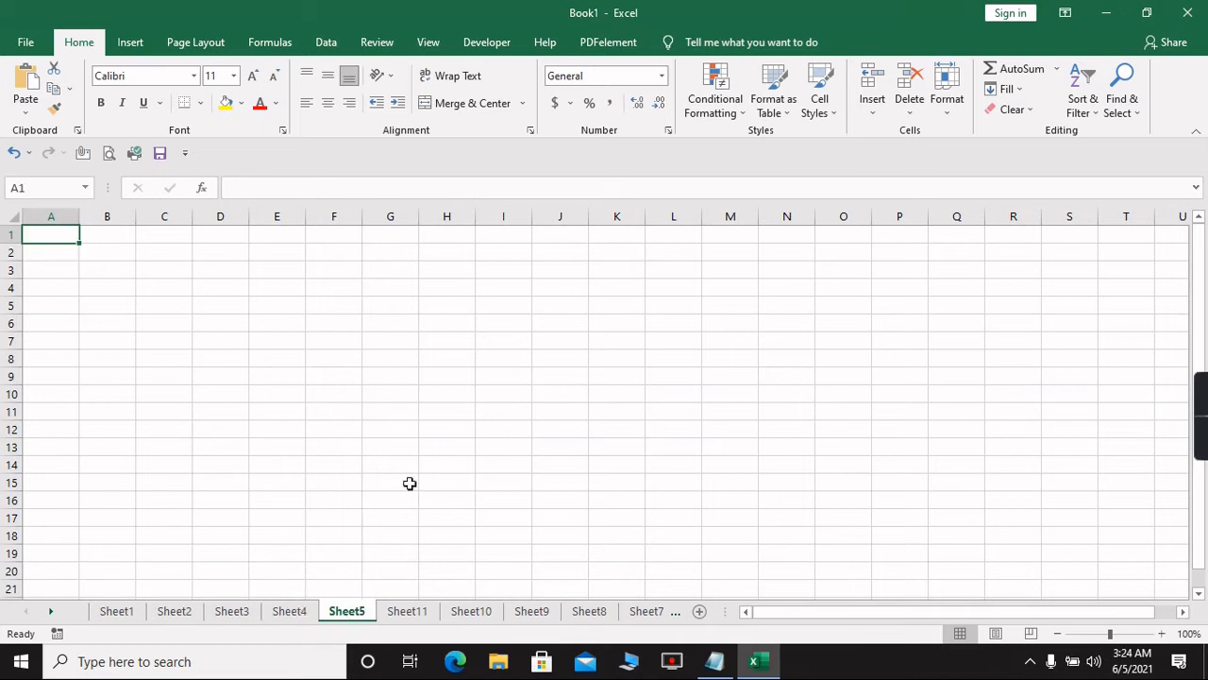
click(114, 611)
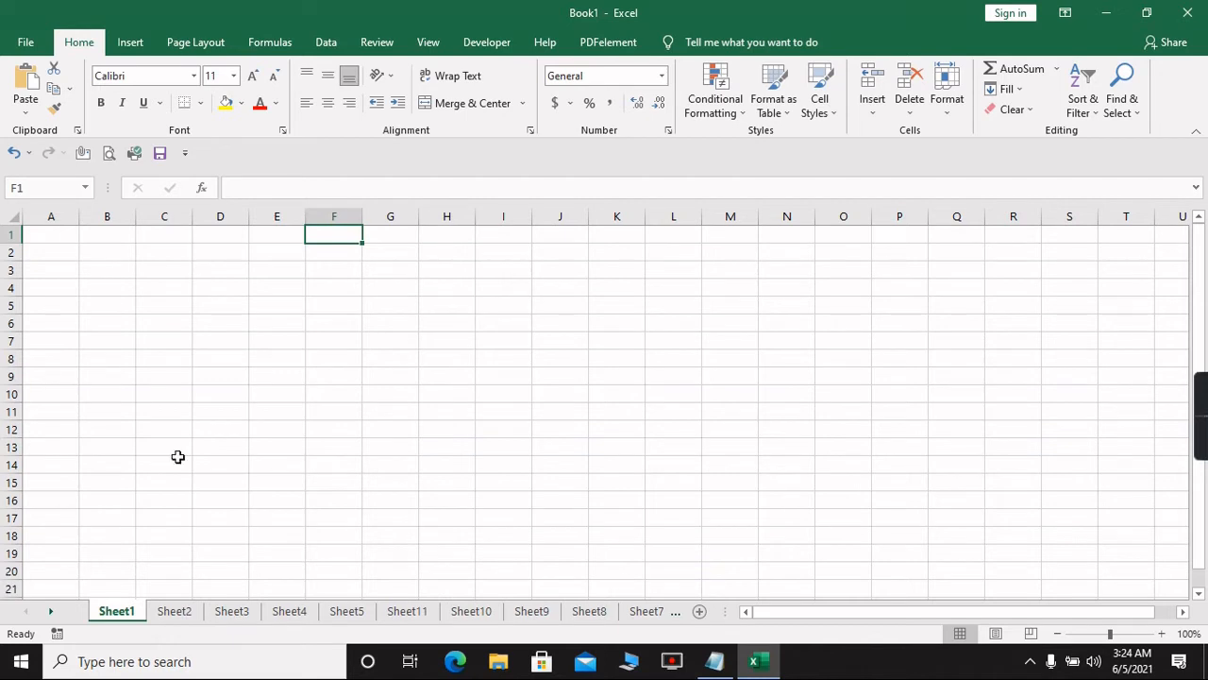
Step: Place the cursor at the end of the worksheet definition in the Notepad notes and switch back to Excel
click(715, 661)
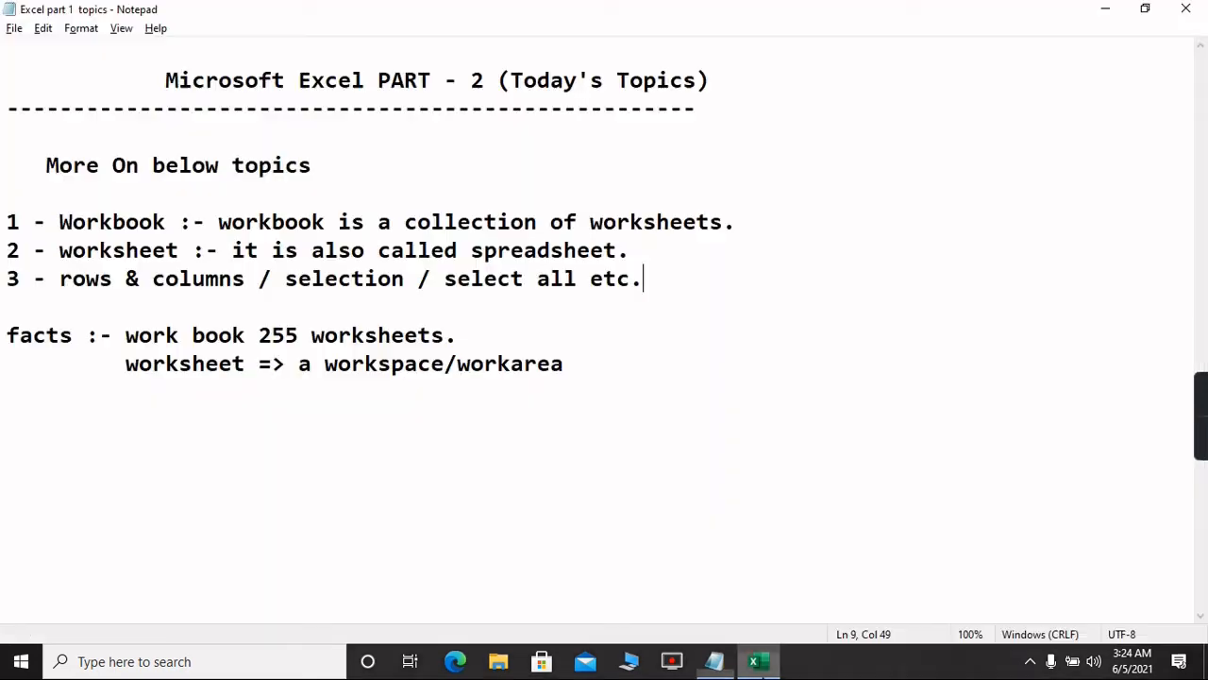
click(634, 255)
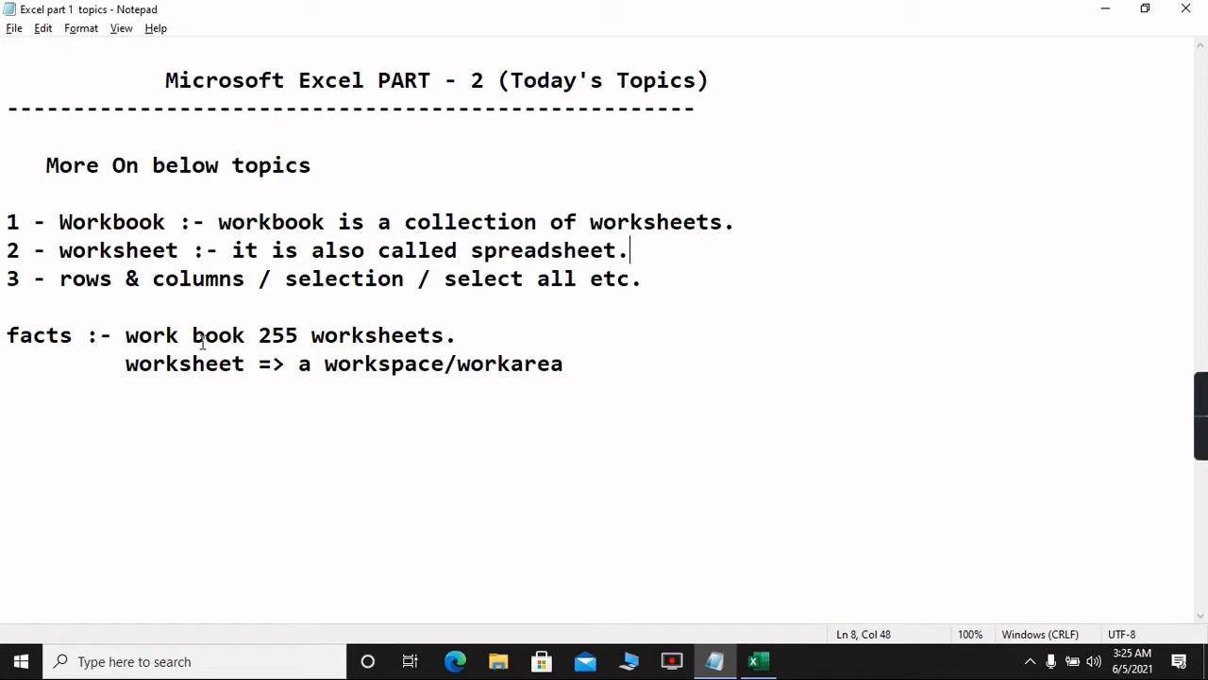
key(alt+Tab)
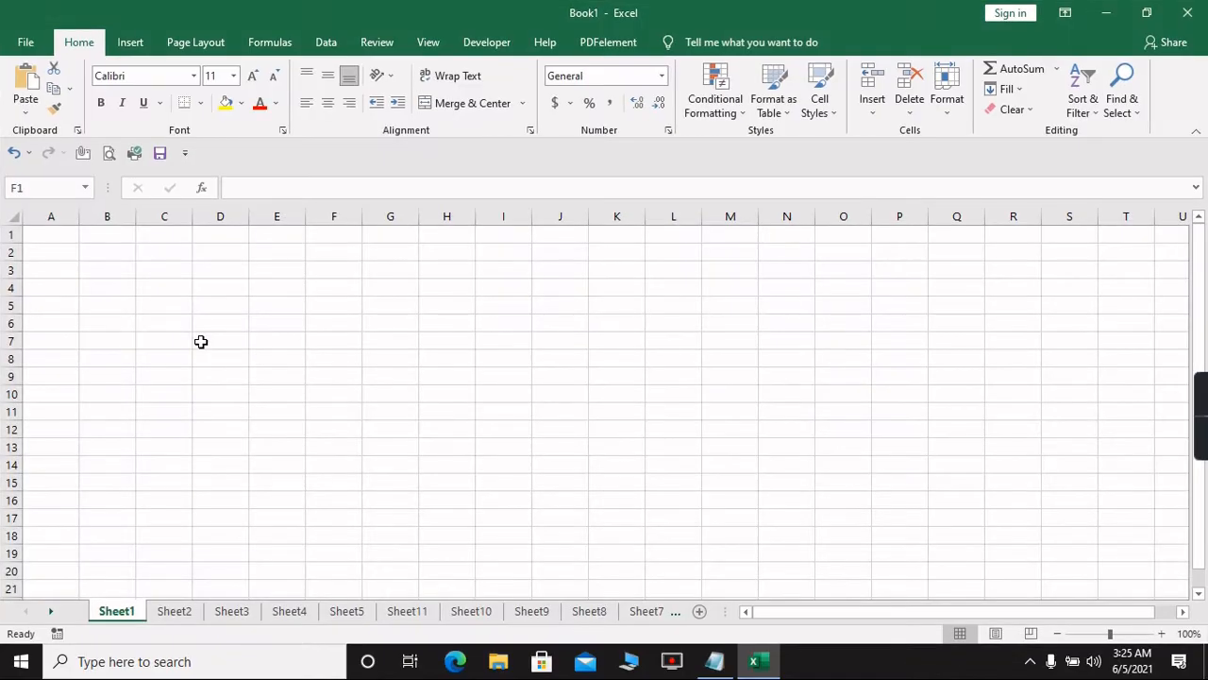
Step: Select column A, columns B:C and column D in turn, and widen columns A through F on Sheet1
click(60, 214)
drag(98, 216, 175, 231)
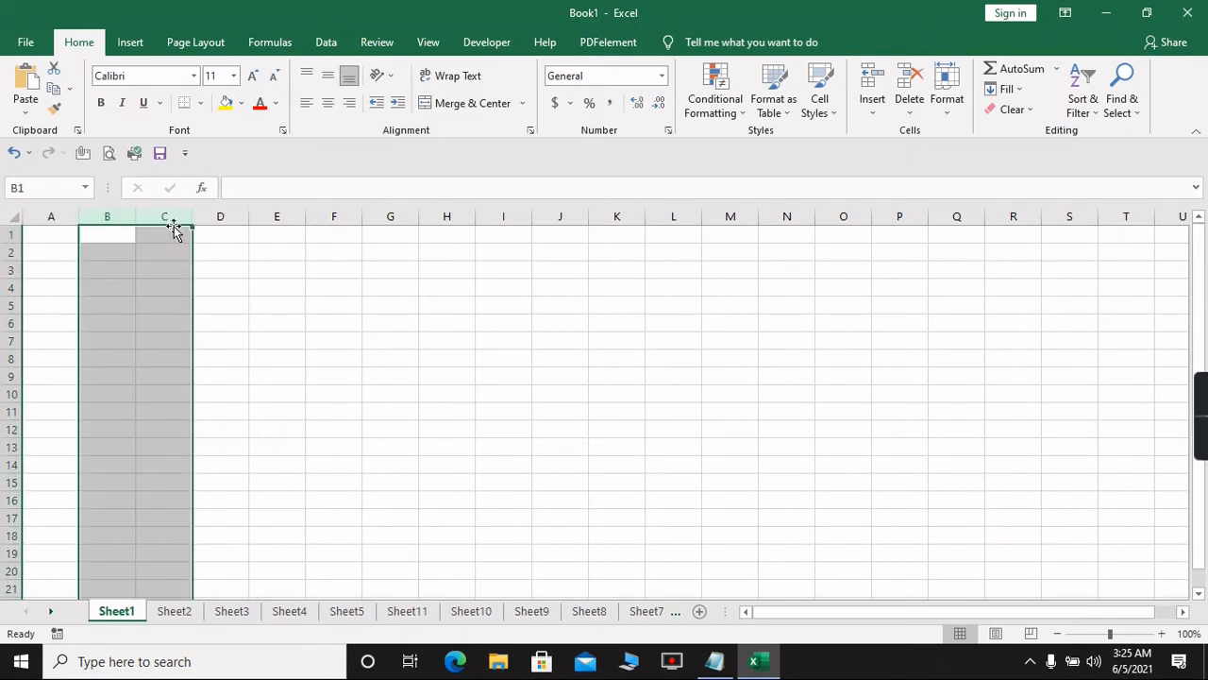
click(230, 221)
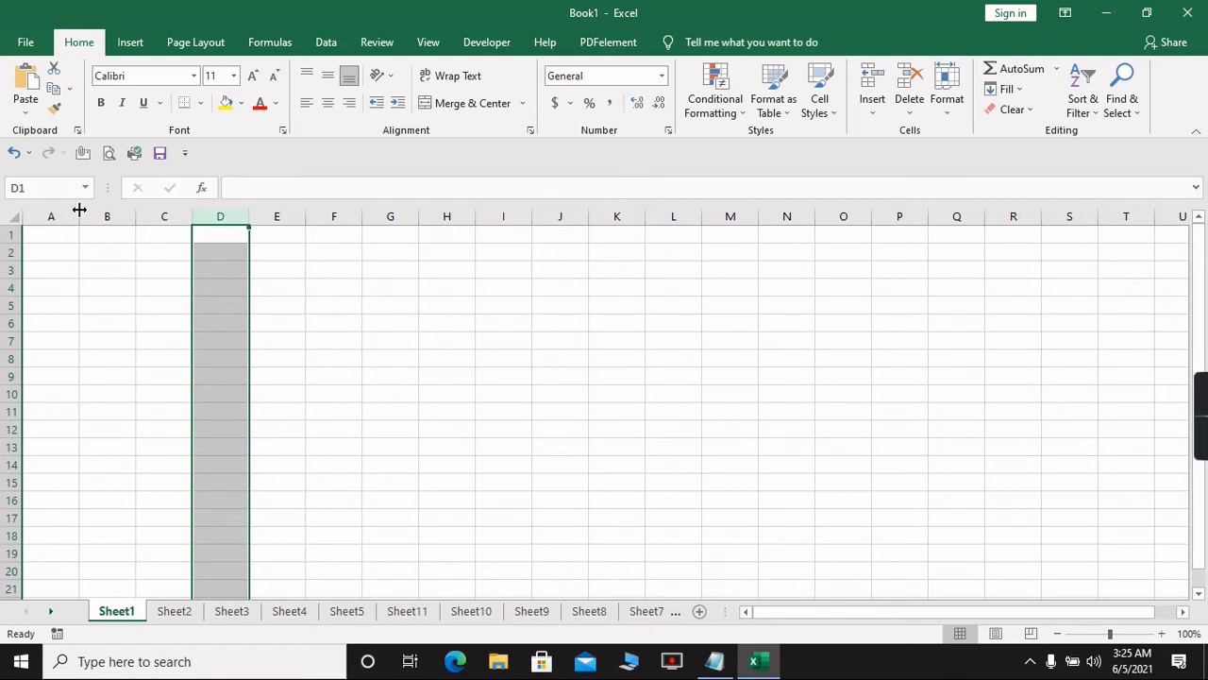
drag(78, 209, 851, 217)
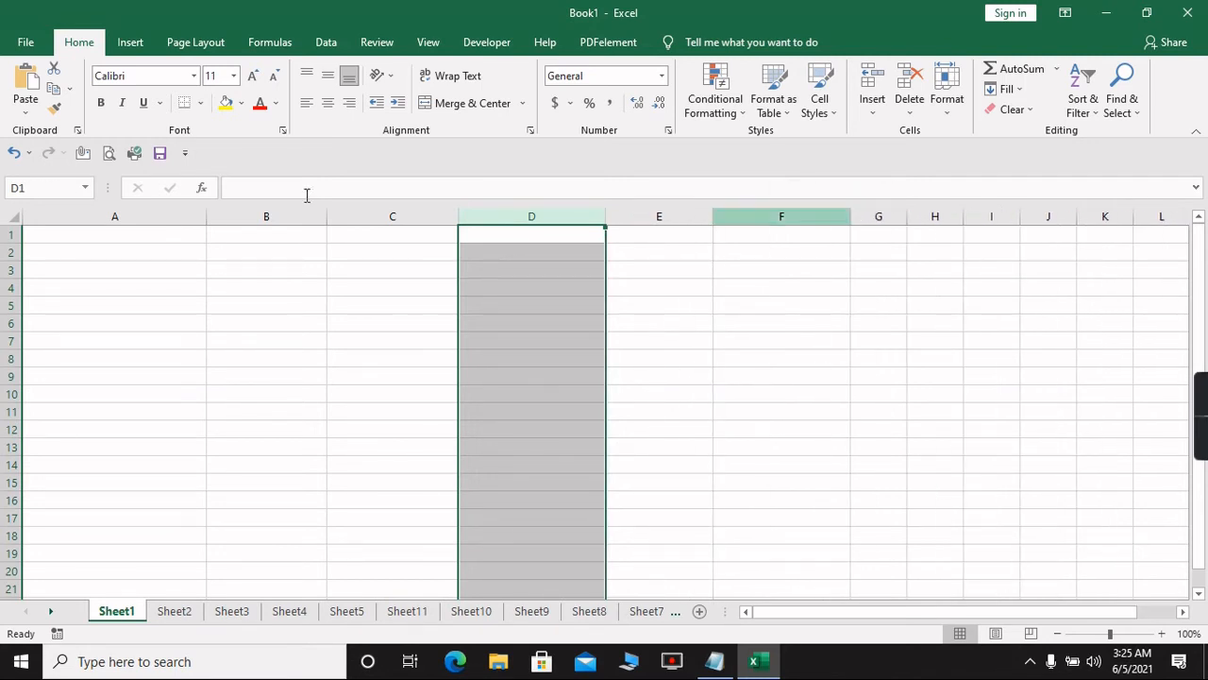
Step: Increase the heights of rows 1 through 5 and undo those height changes
drag(11, 242, 10, 459)
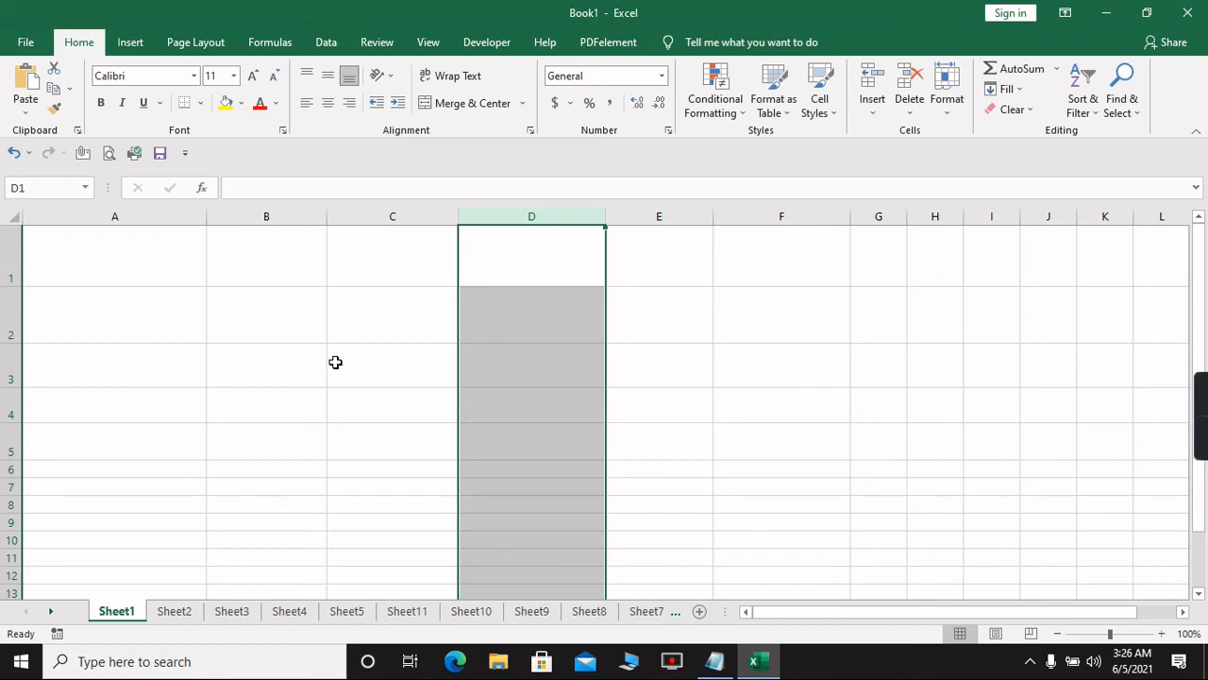
key(ctrl+z)
key(ctrl+z)
key(ctrl+z)
key(ctrl+z)
key(ctrl+z)
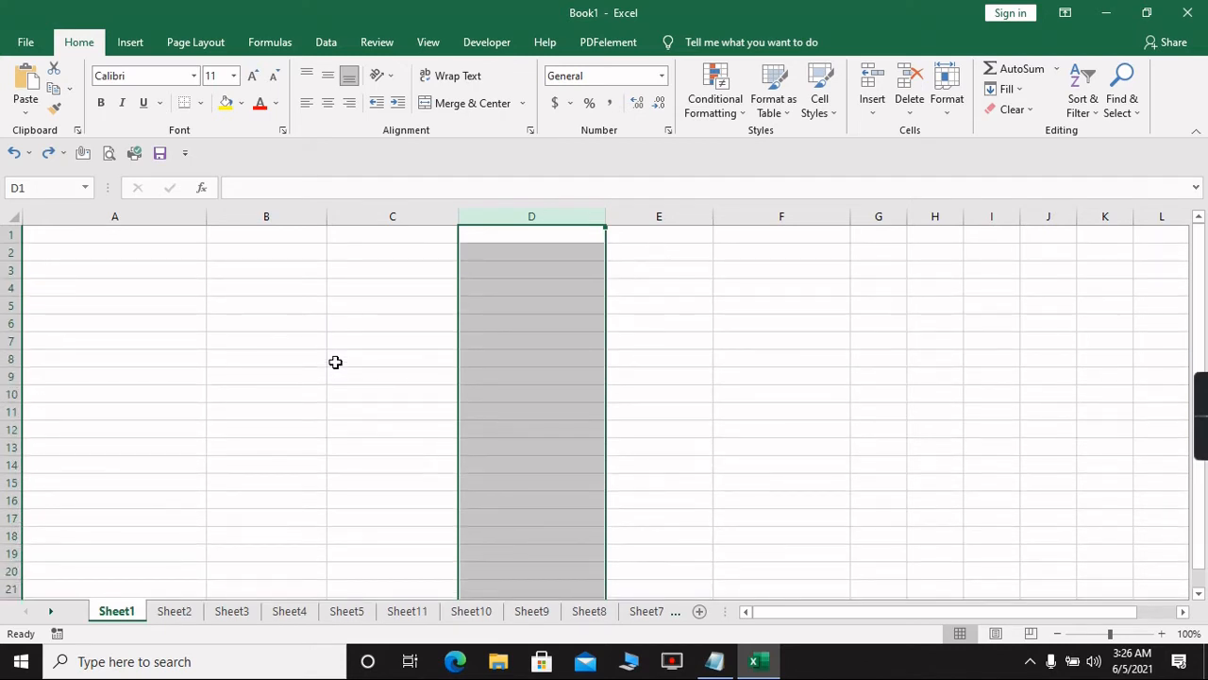
Step: Select the entire worksheet and uniformly enlarge all row heights and column widths
click(54, 324)
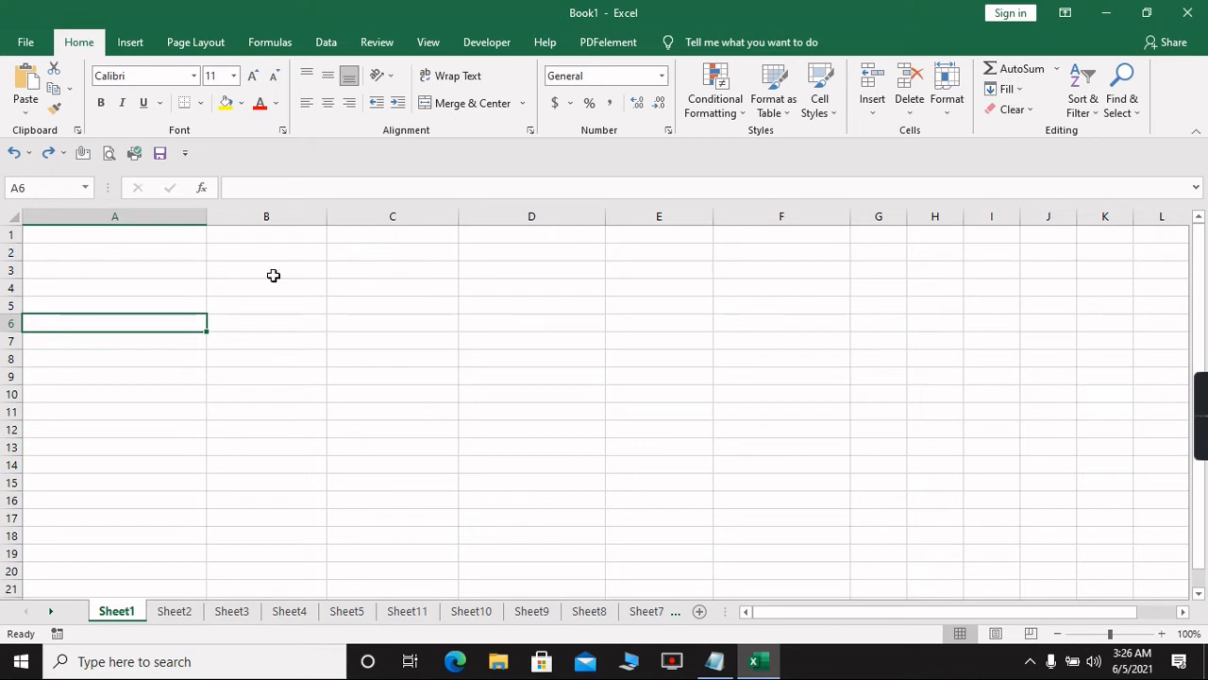
click(11, 216)
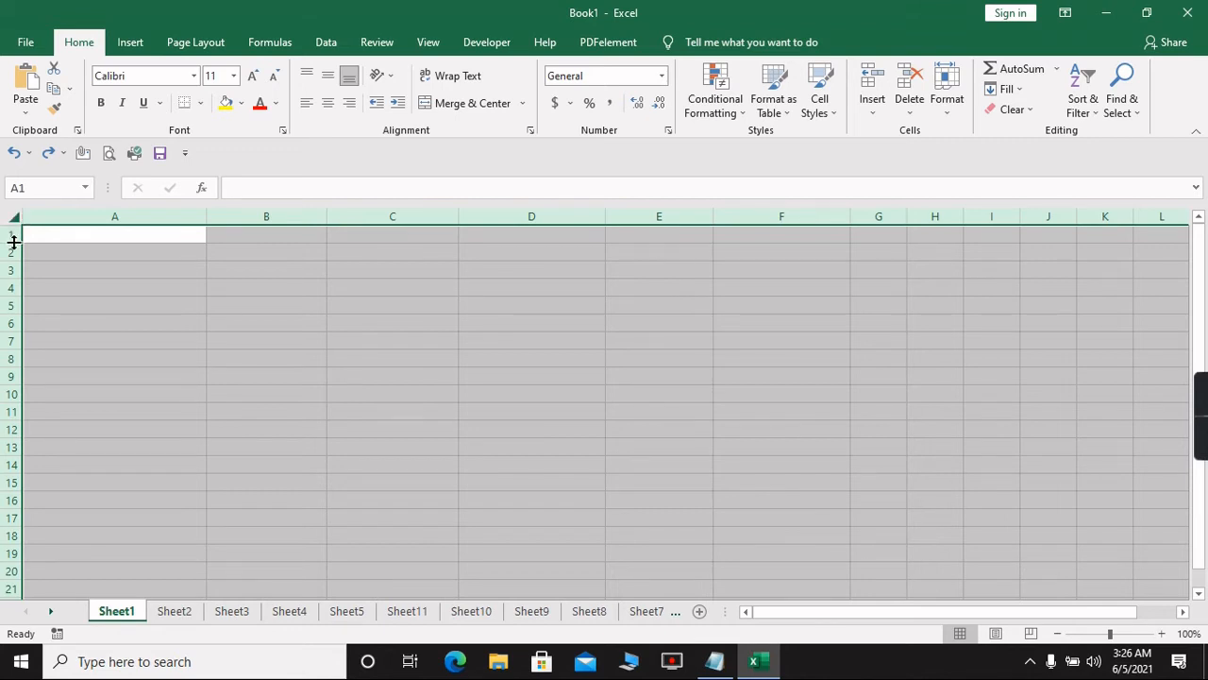
drag(14, 242, 13, 266)
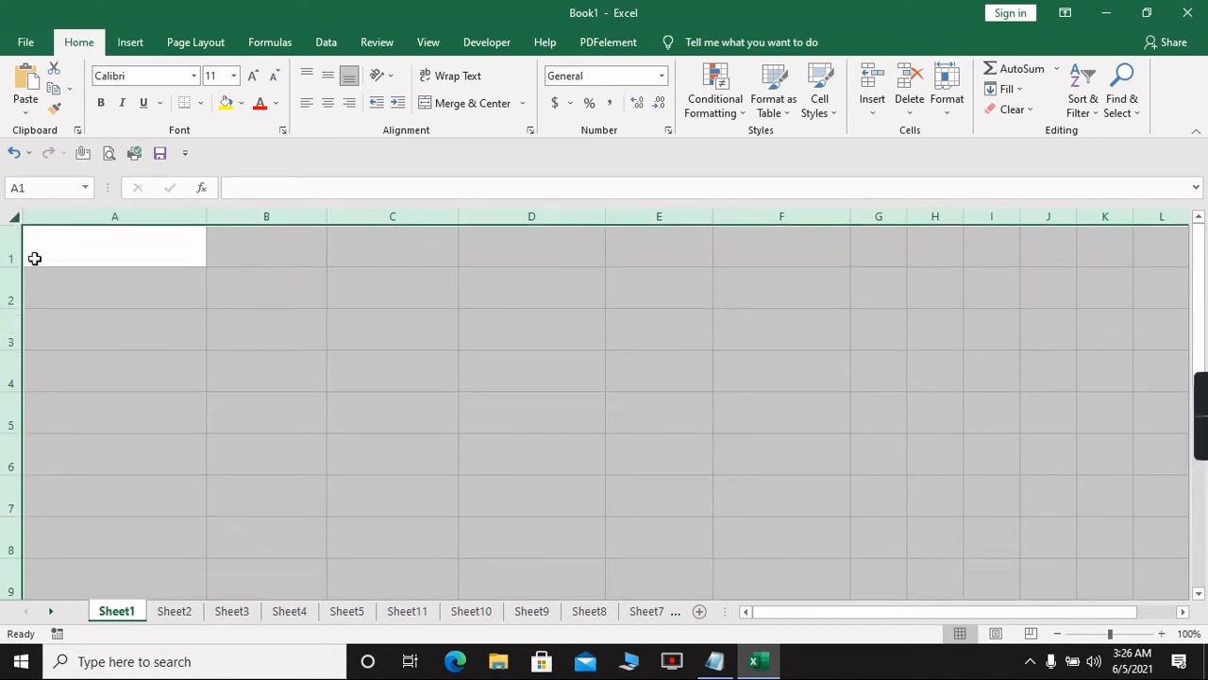
drag(207, 215, 273, 221)
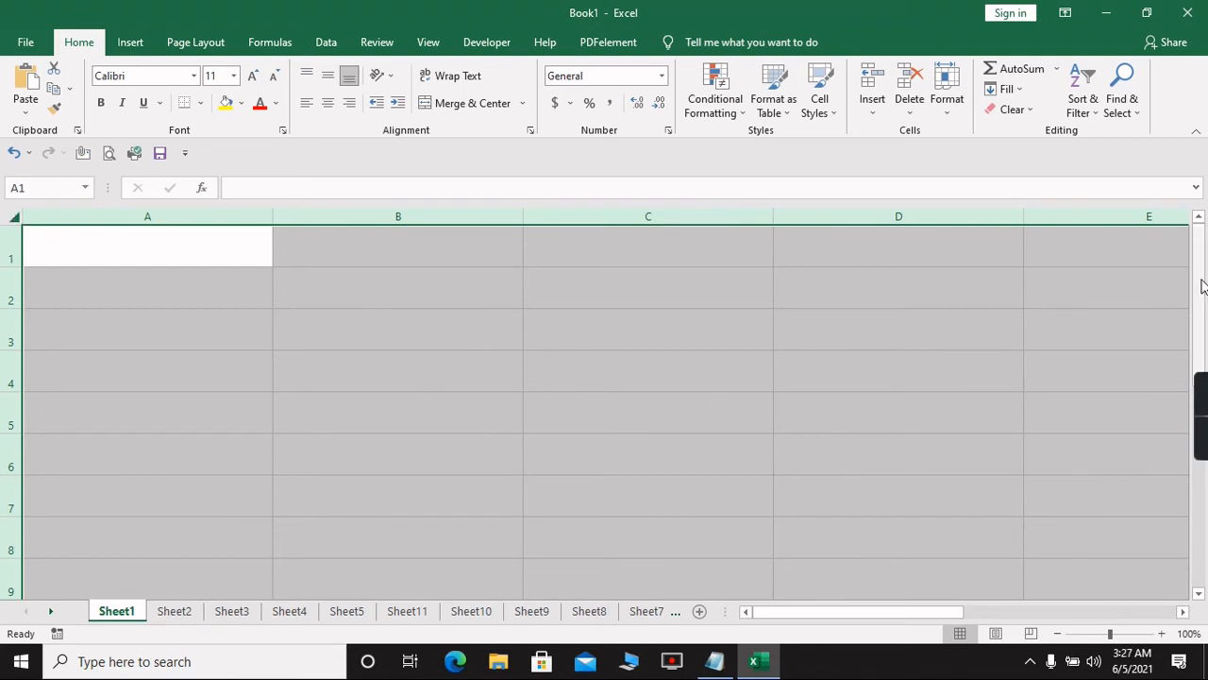
drag(1204, 286, 1201, 298)
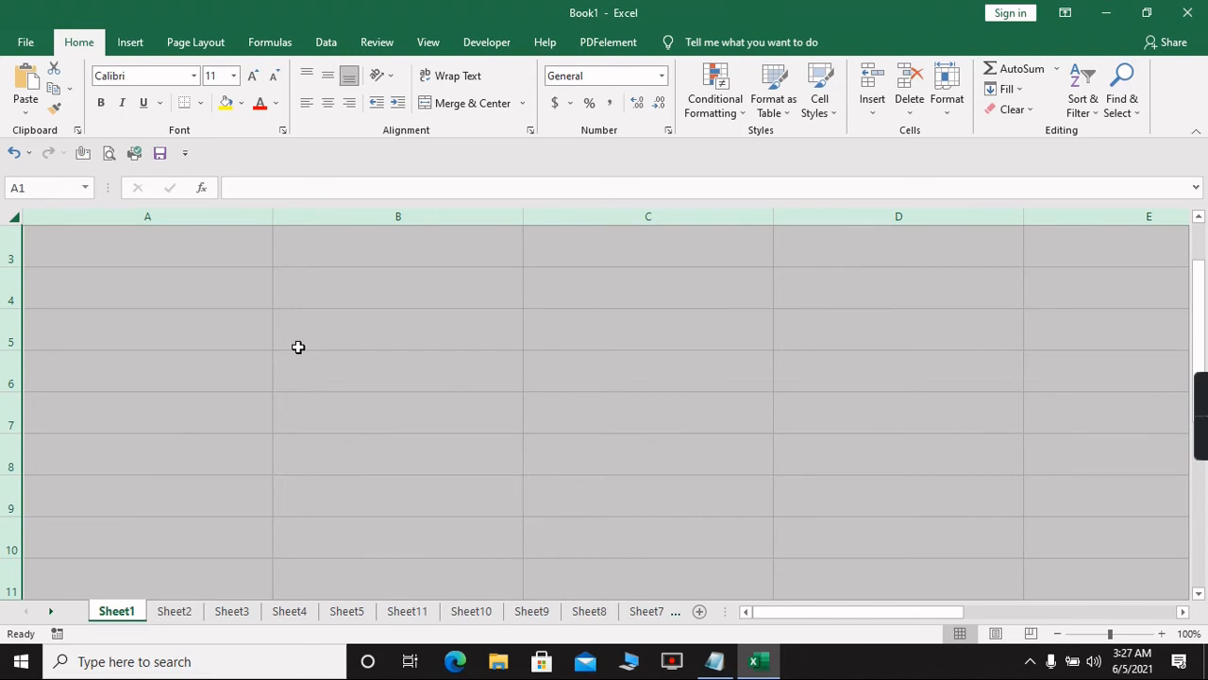
Step: Undo the whole-sheet enlargement and the earlier column widenings to restore Sheet1's default row heights and column widths
key(ctrl+z)
key(ctrl+z)
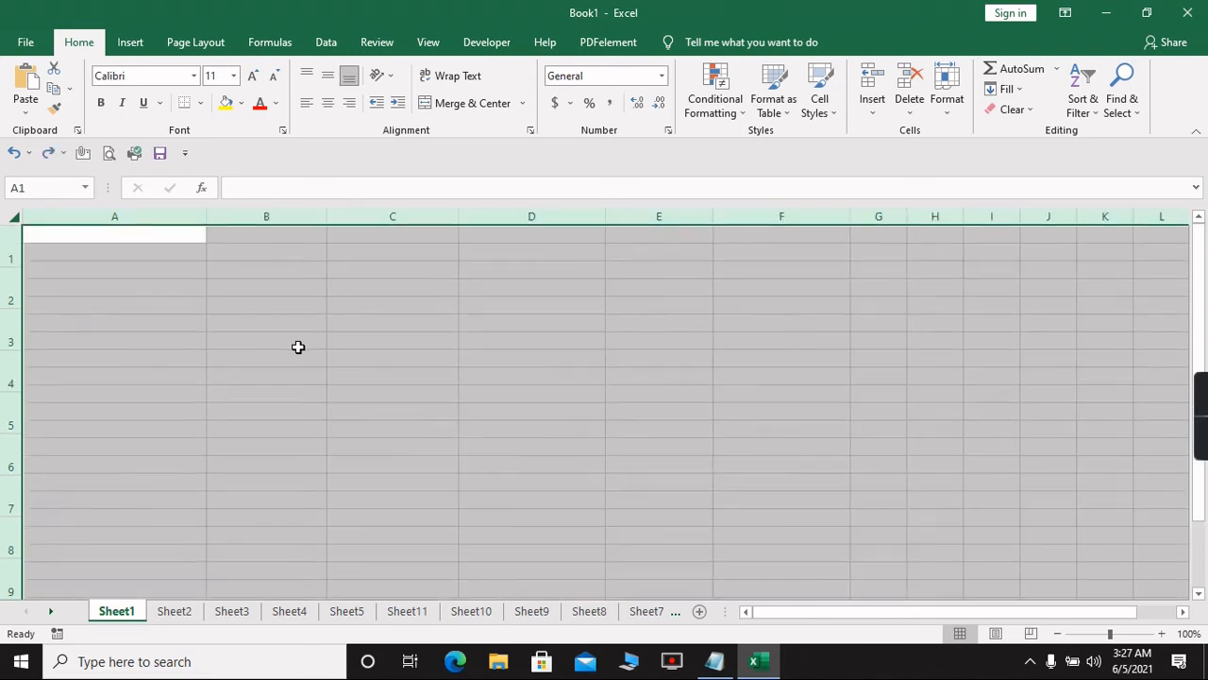
key(ctrl+z)
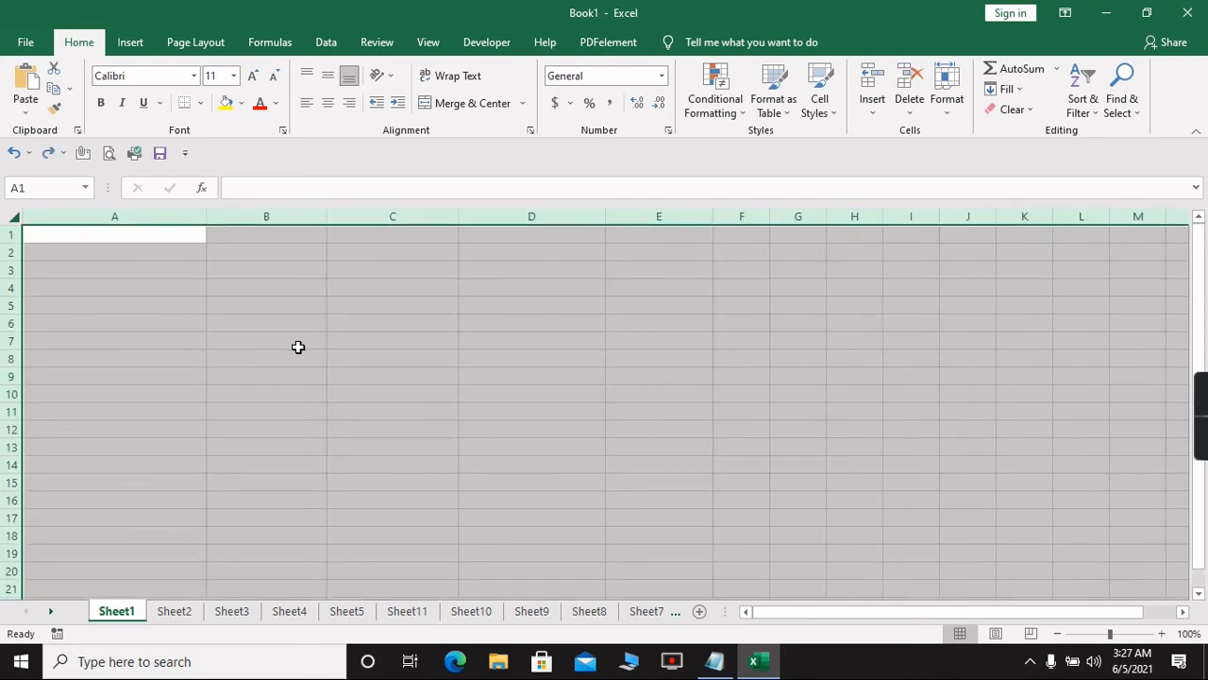
key(ctrl+z)
key(ctrl+z)
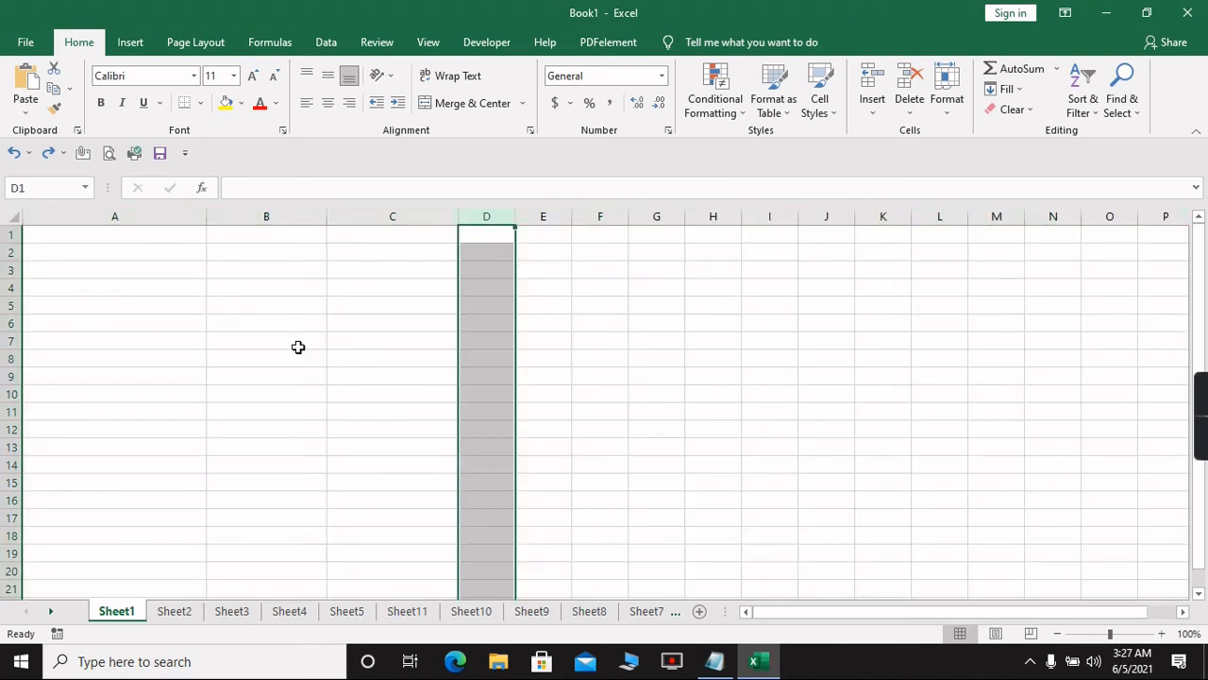
key(ctrl+z)
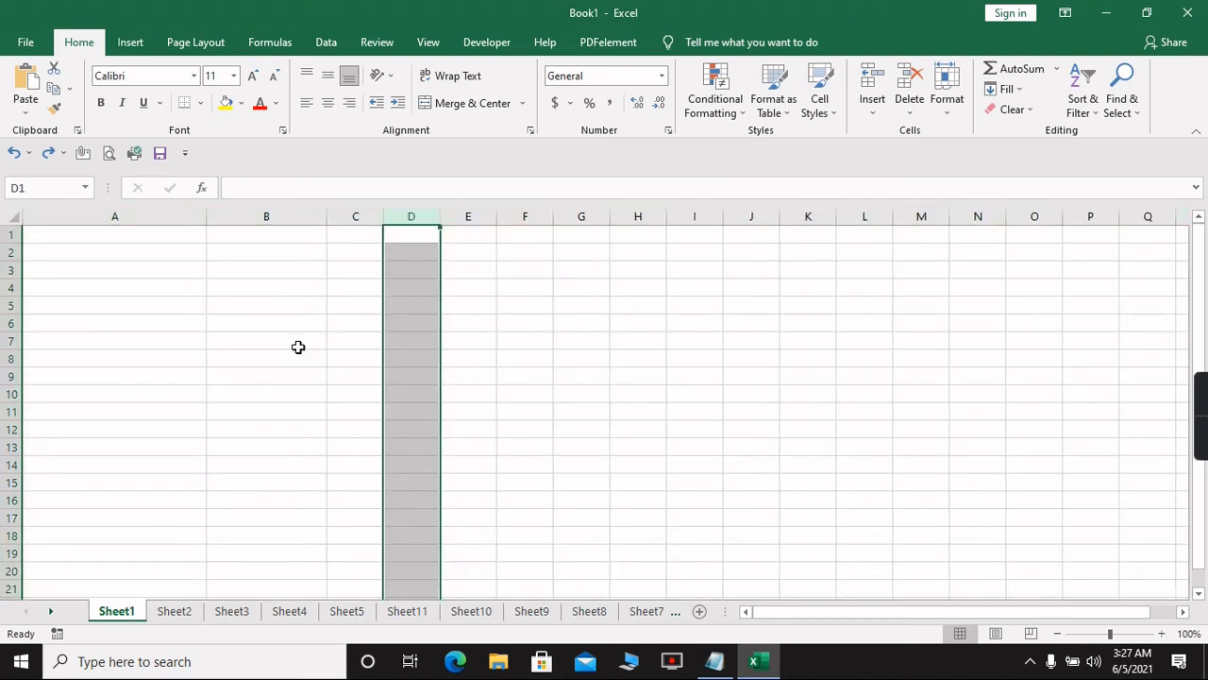
key(ctrl+z)
key(ctrl+z)
key(ctrl+z)
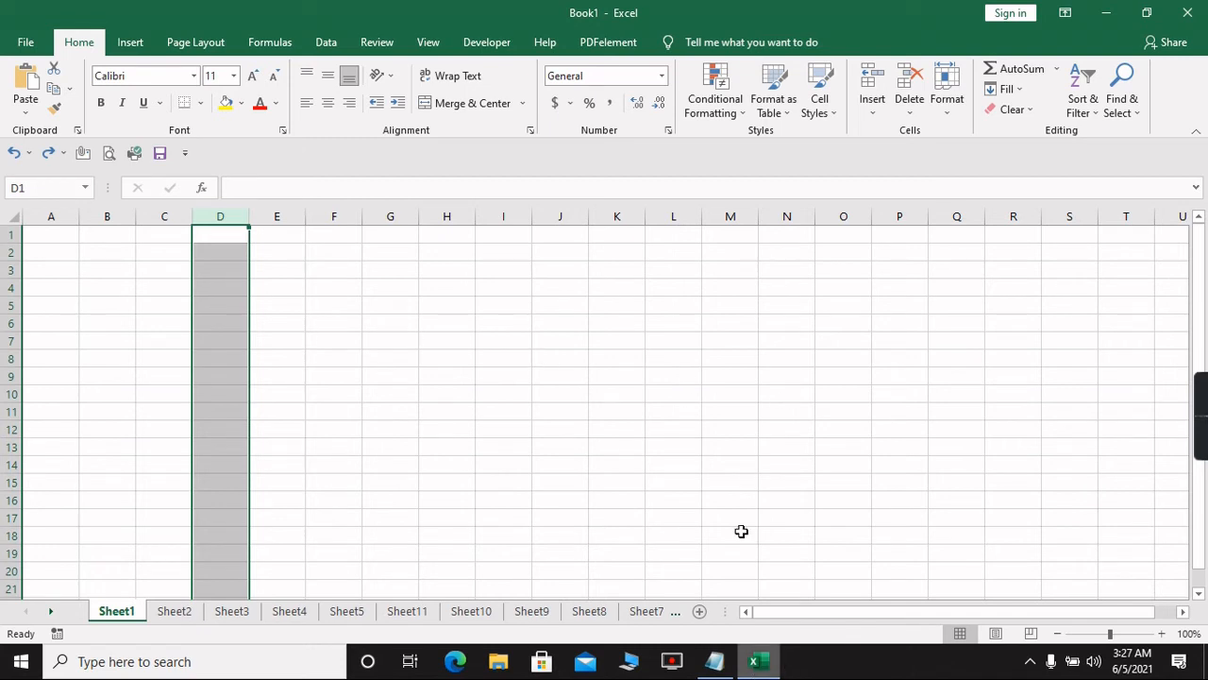
Step: Enter the number 45661 in cell B3 and move down to cell B7
click(399, 313)
click(103, 265)
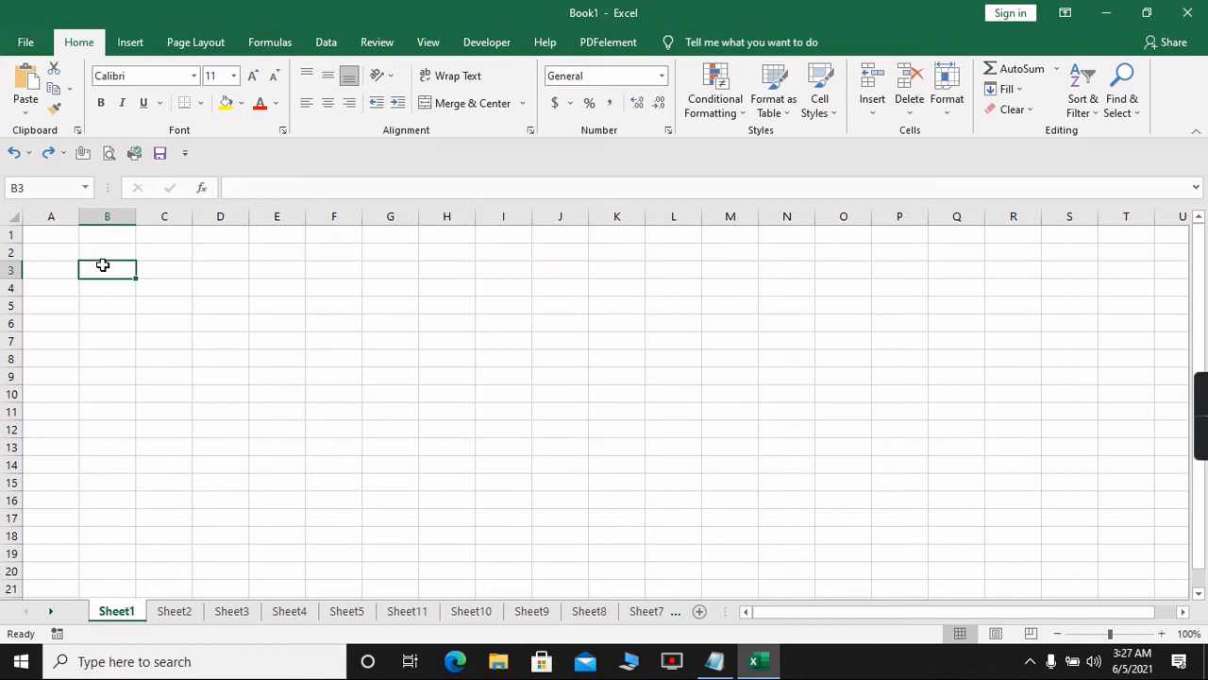
text(45661)
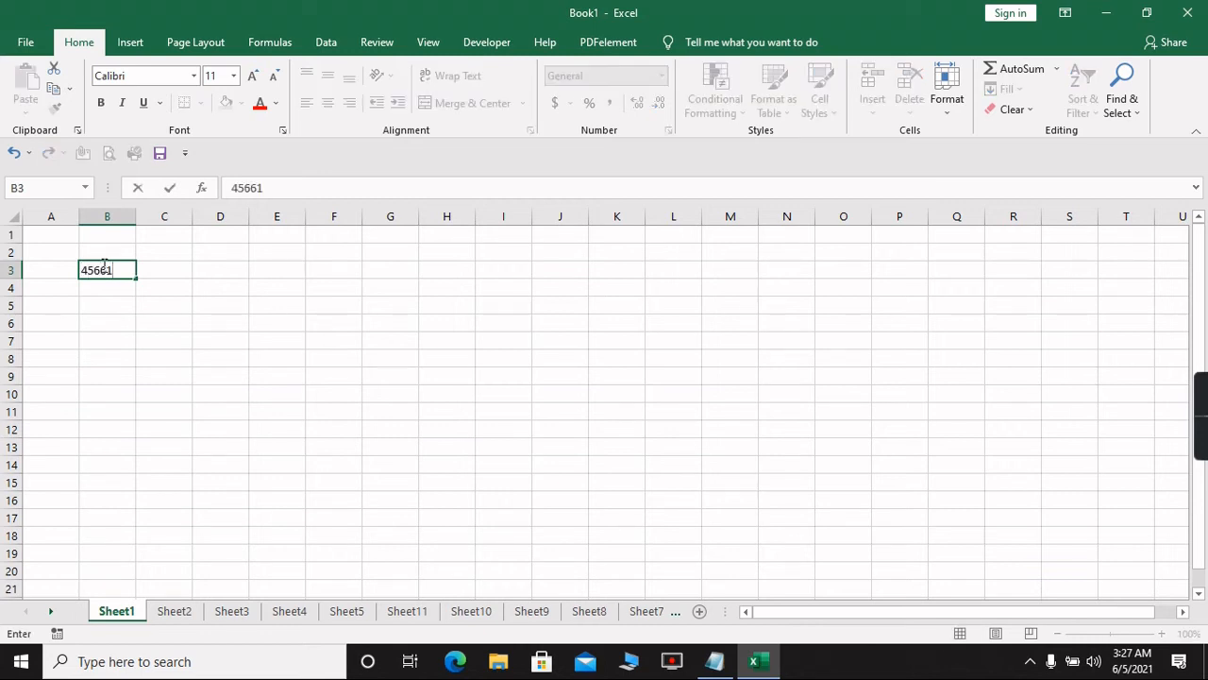
key(Return)
key(Return)
key(Return)
key(Return)
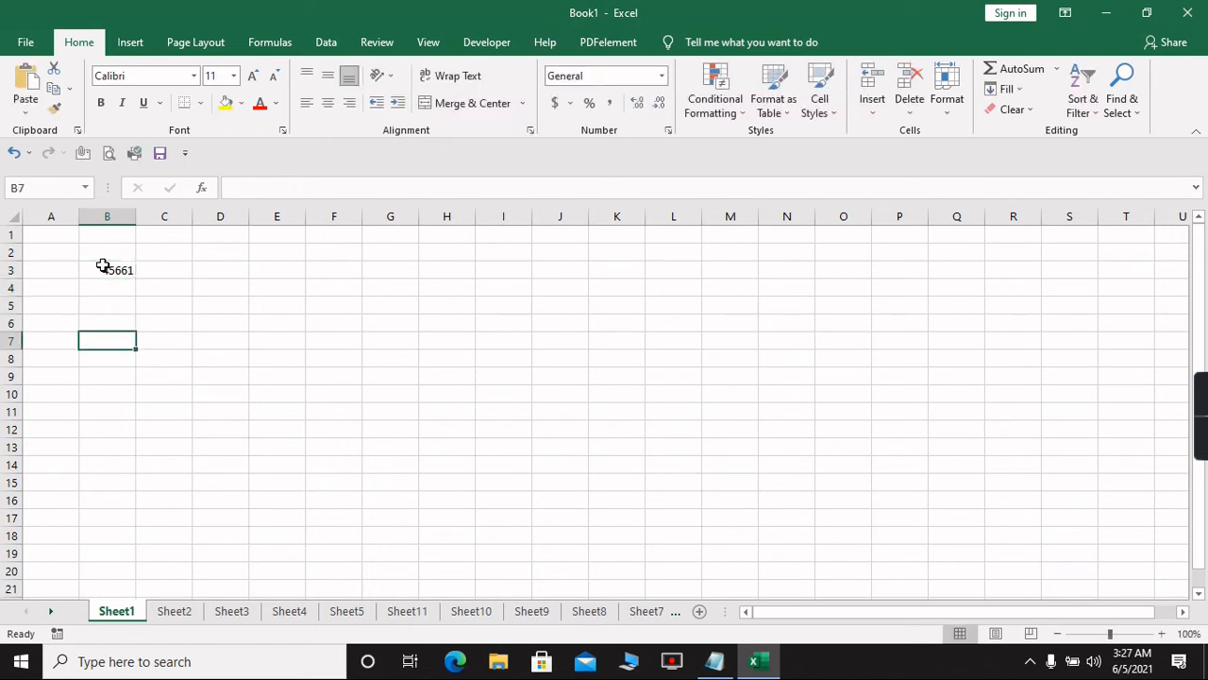
Step: Enter the text "productiion department" in cell B7 and move down to cell B9
text(producti)
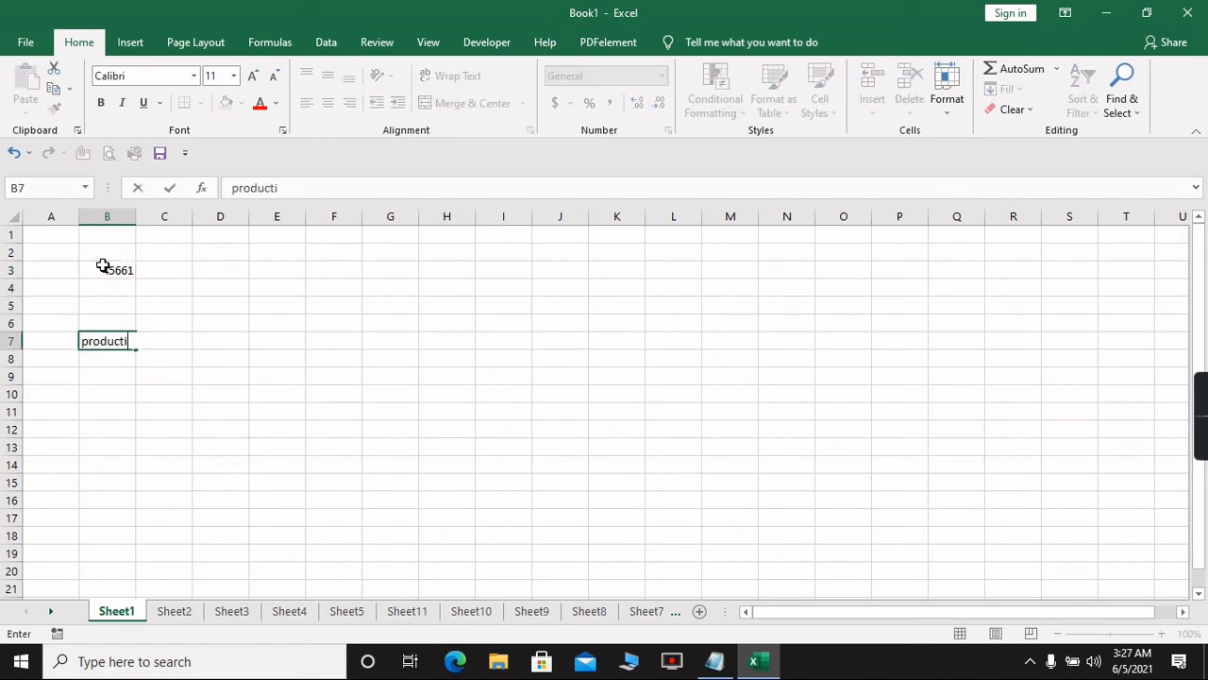
text(ion department)
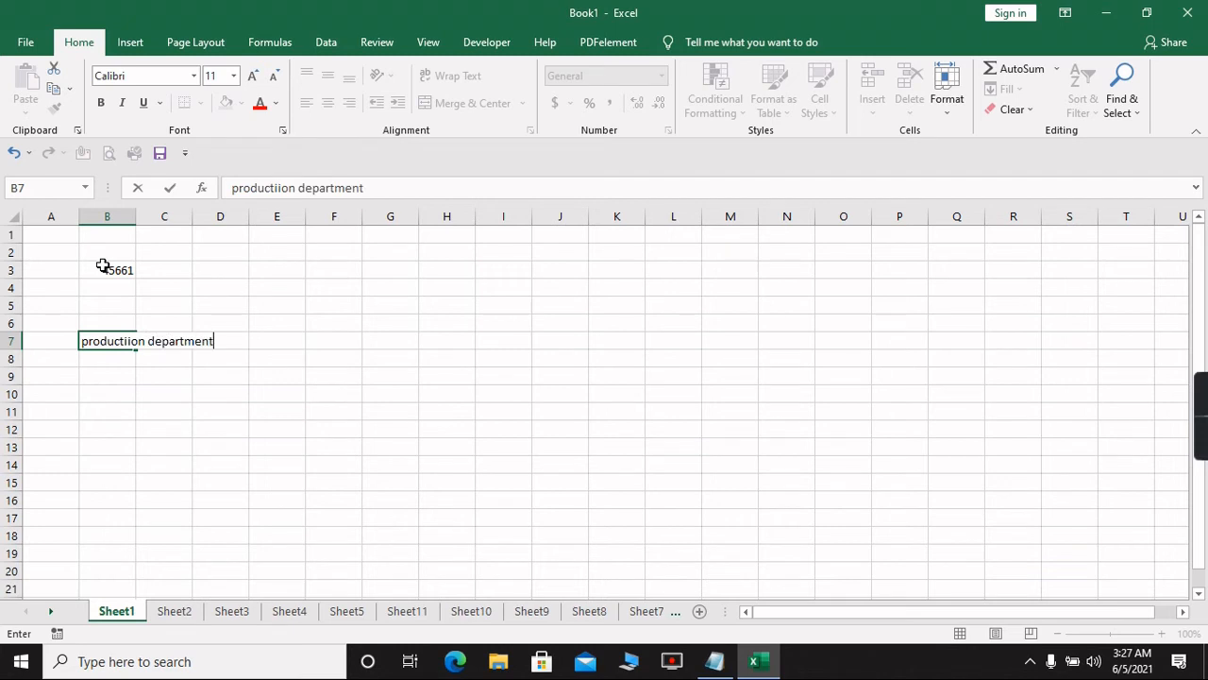
key(Return)
key(Return)
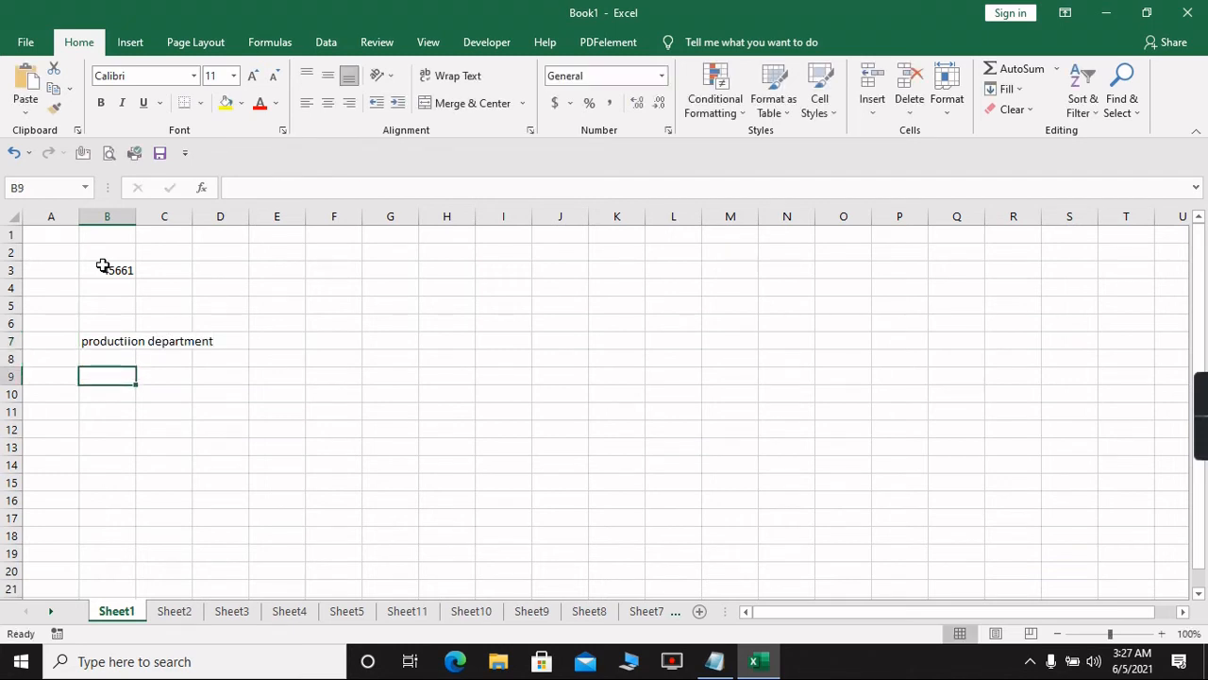
Step: Enter four employees' first names in cells B9 to B12, one per row
text(ankur)
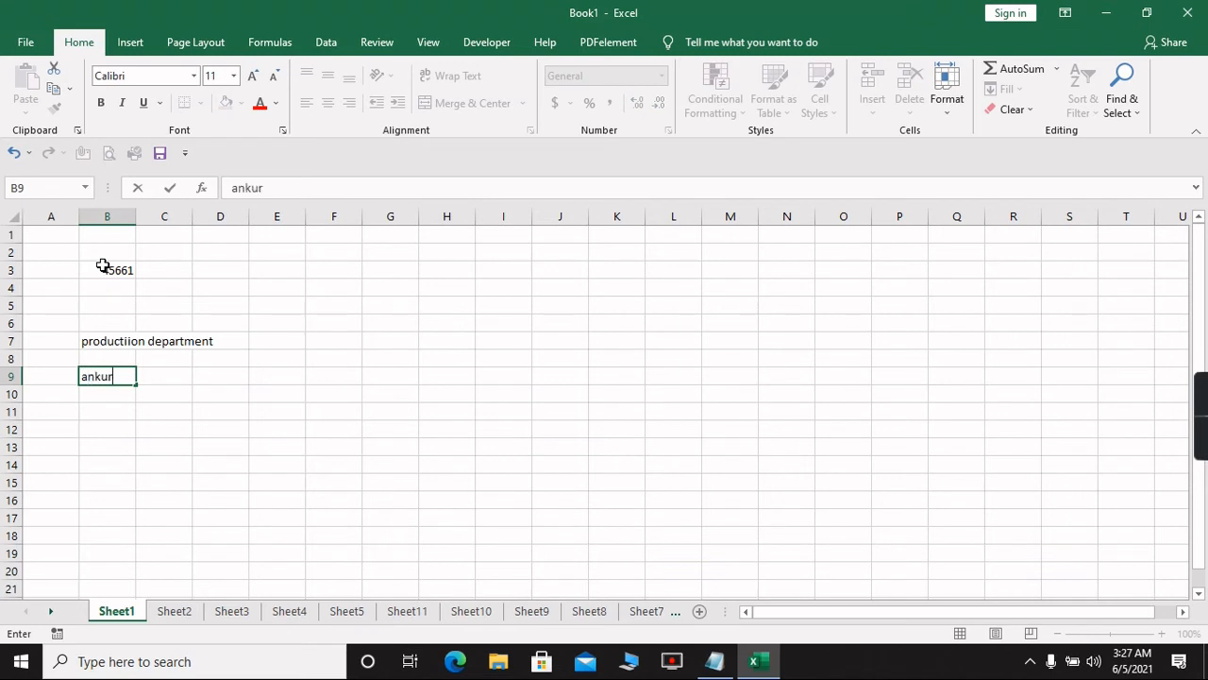
key(Return)
text(vikas)
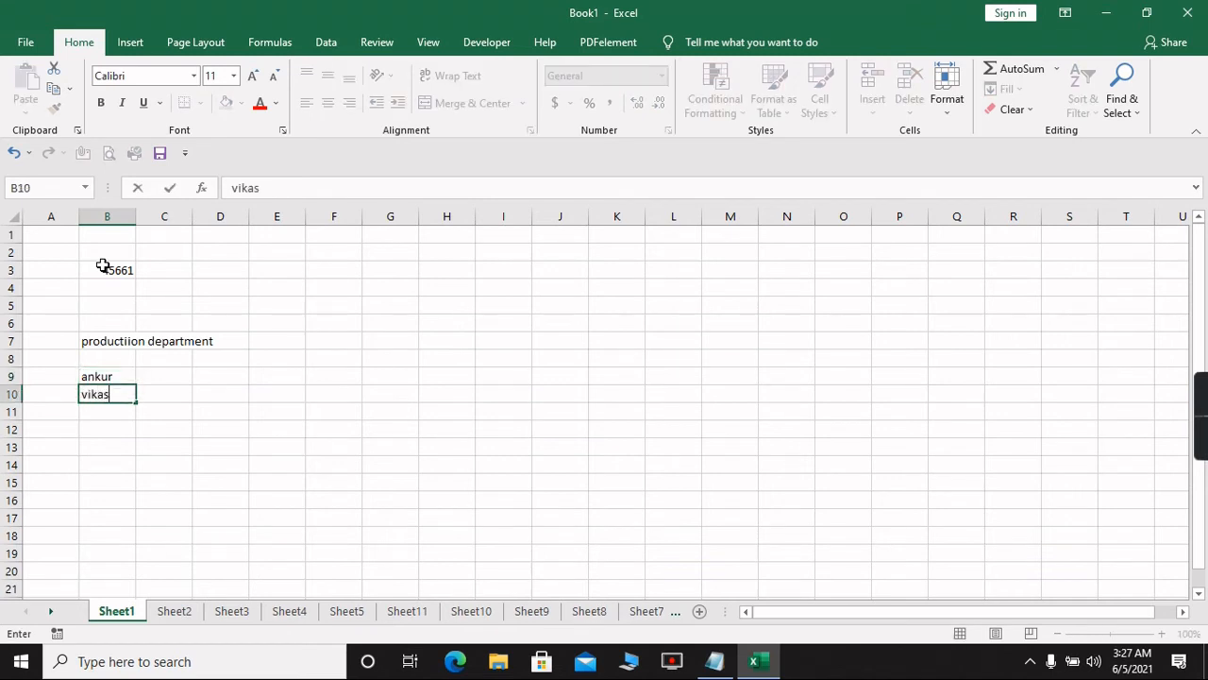
key(Return)
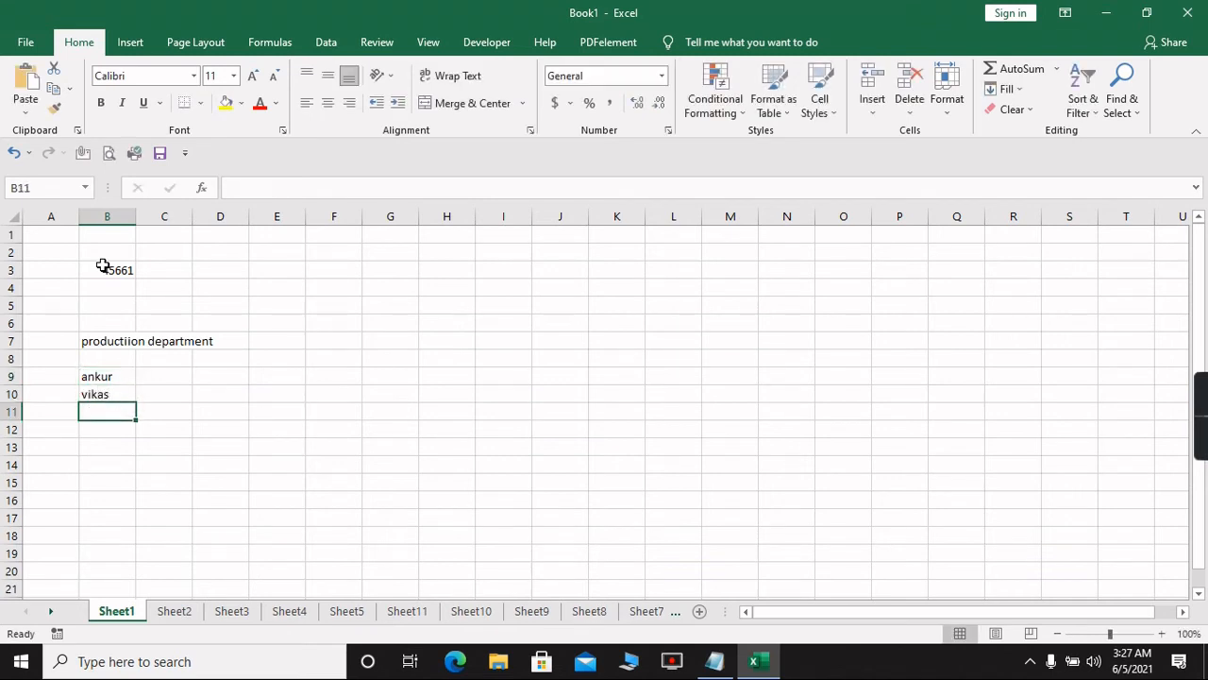
text(pratham)
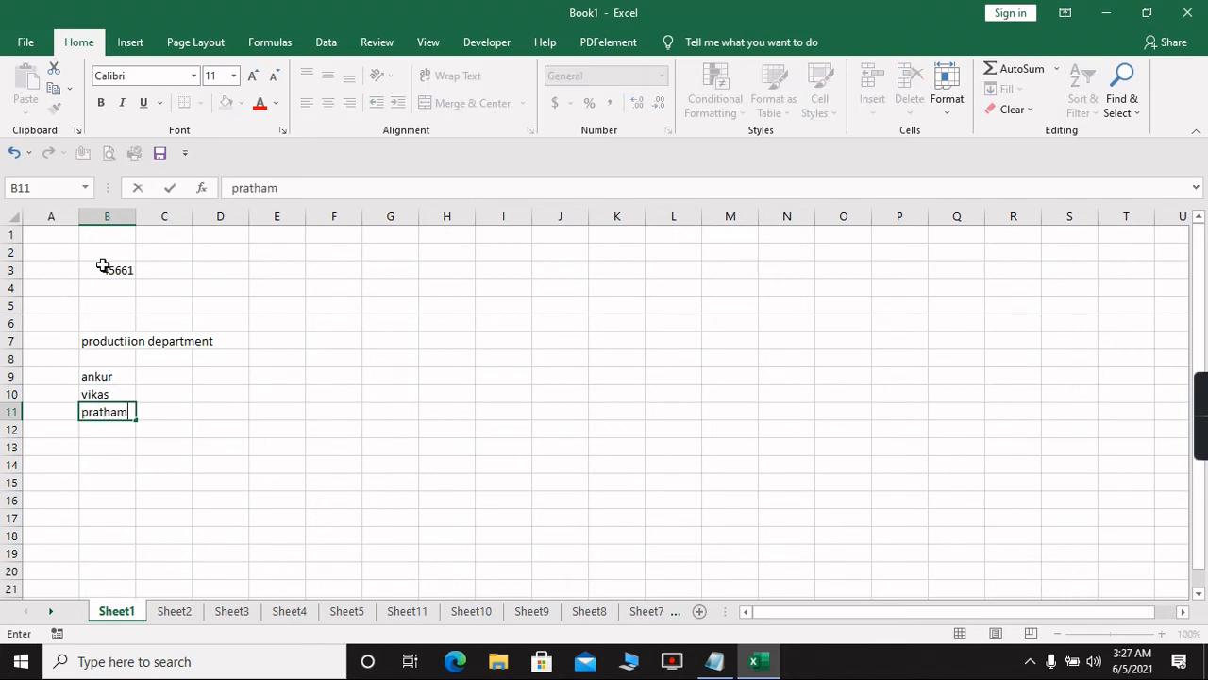
key(Return)
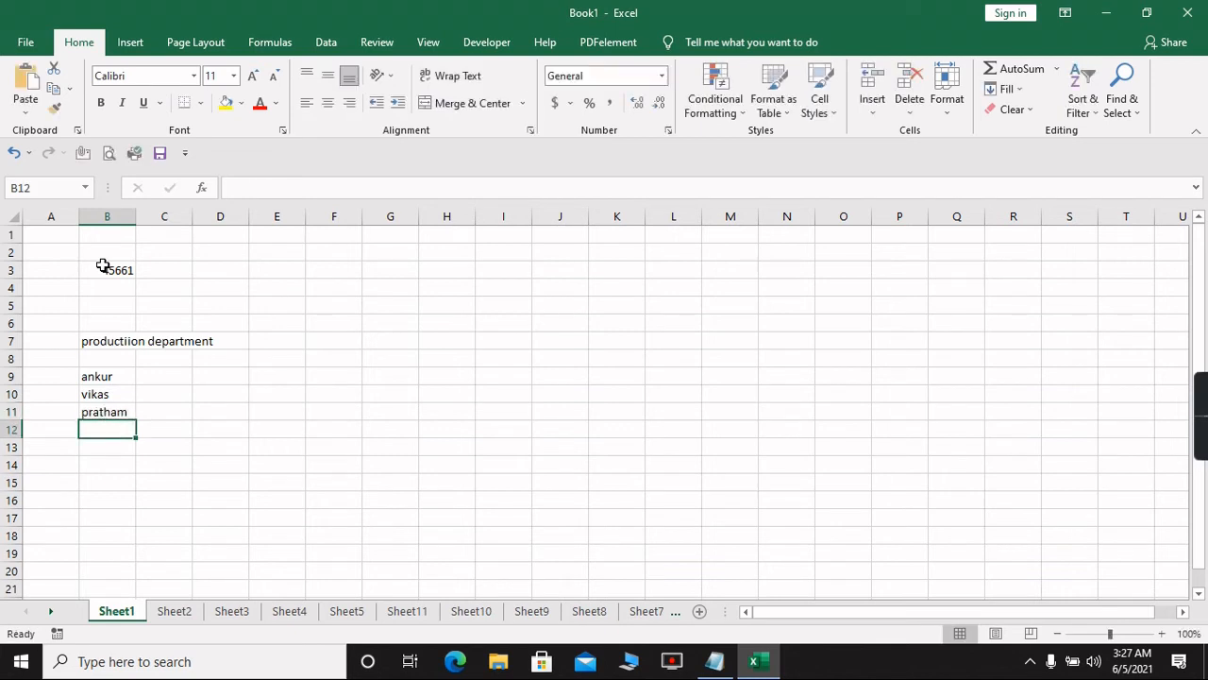
text(niles)
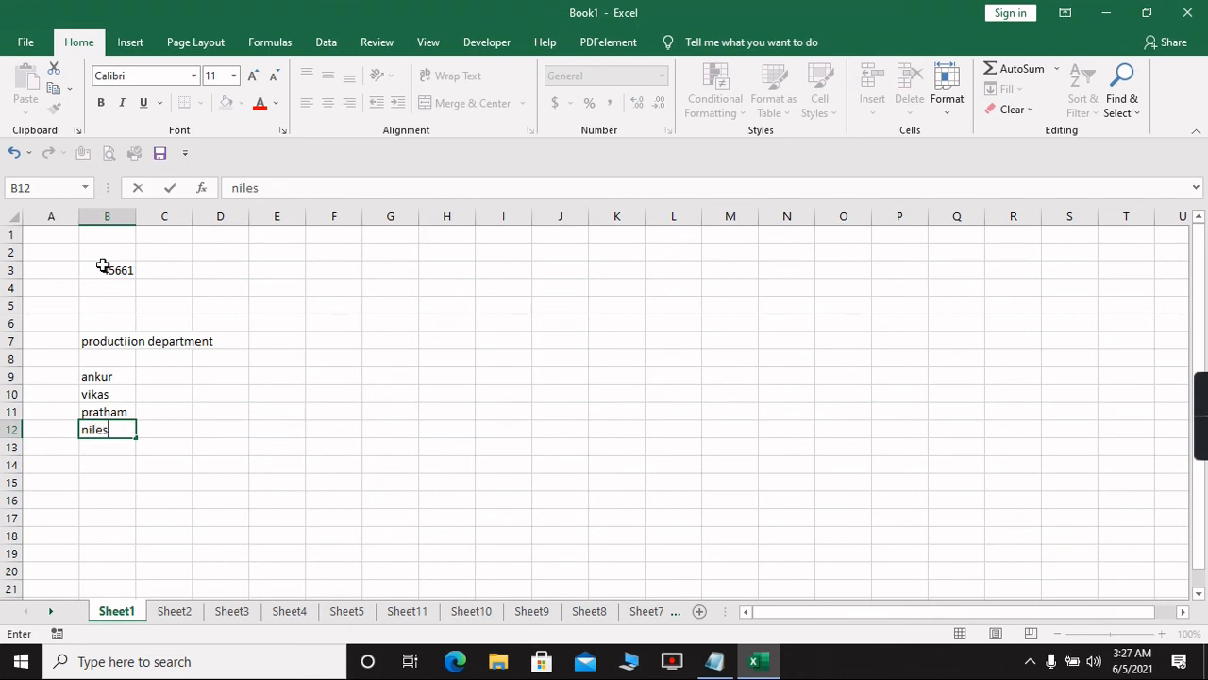
text(h)
key(Return)
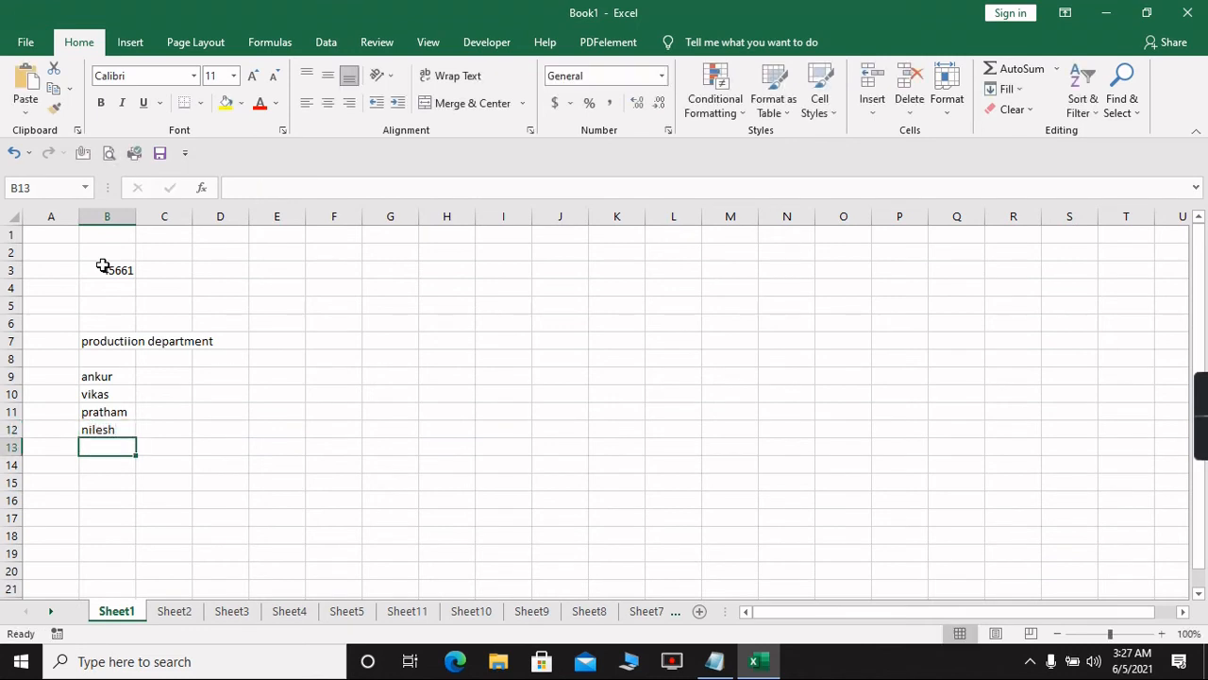
Step: Enter 23, 24, 27 and 28 in cells C9 to C12 beside the names
key(Up)
key(Up)
key(Up)
key(Up)
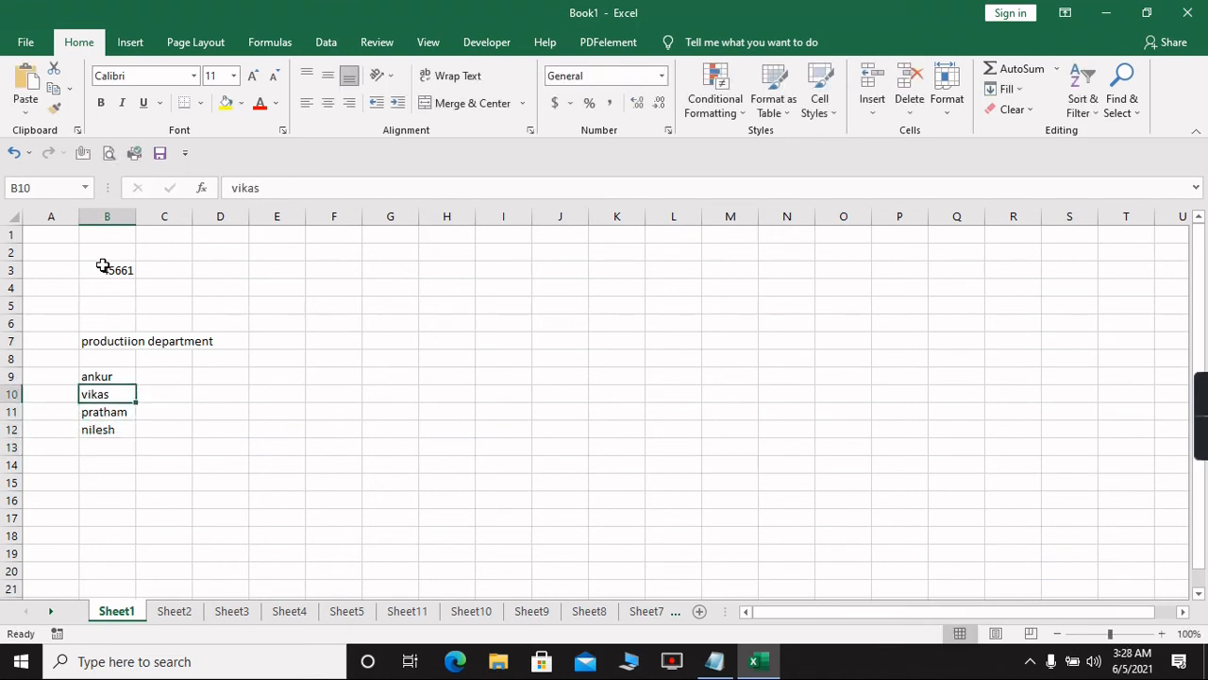
key(Right)
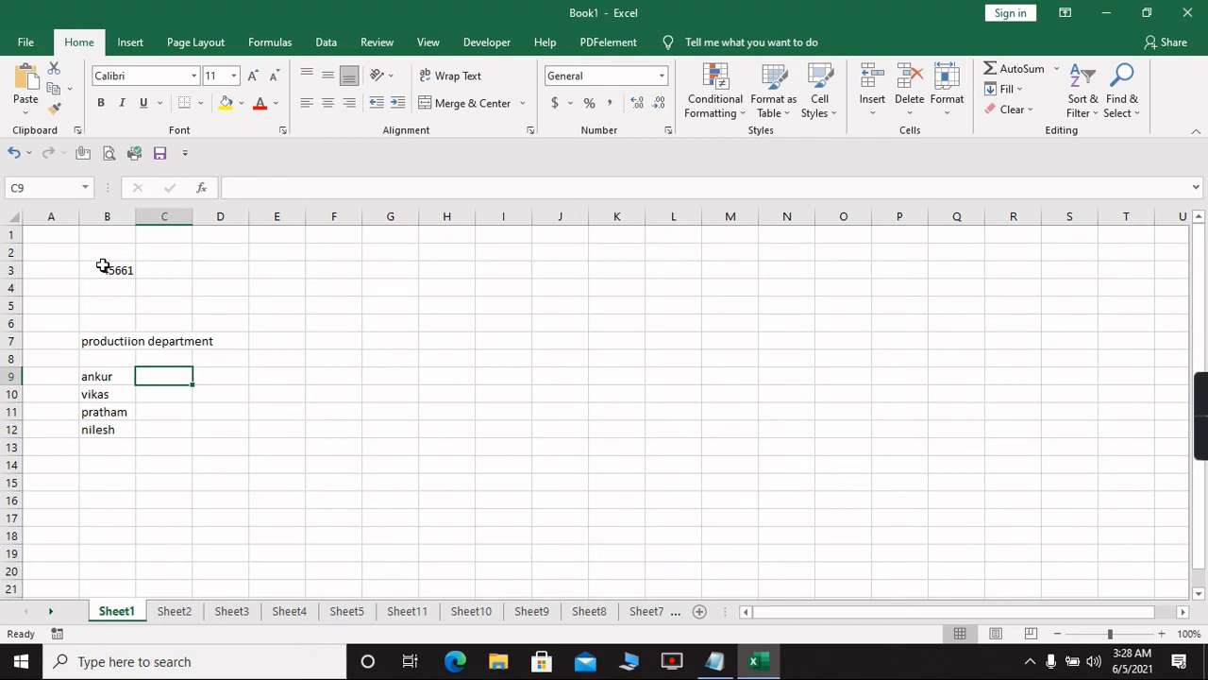
text(23)
key(Return)
text(24)
key(Return)
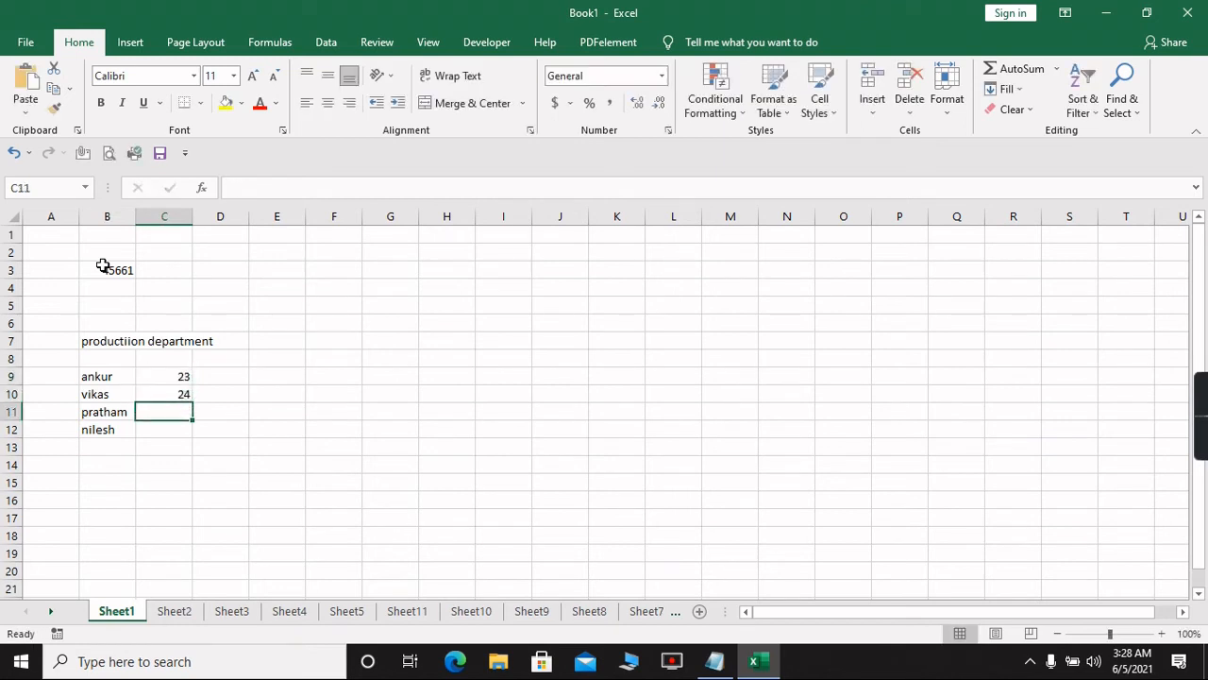
text(27)
key(Return)
text(28)
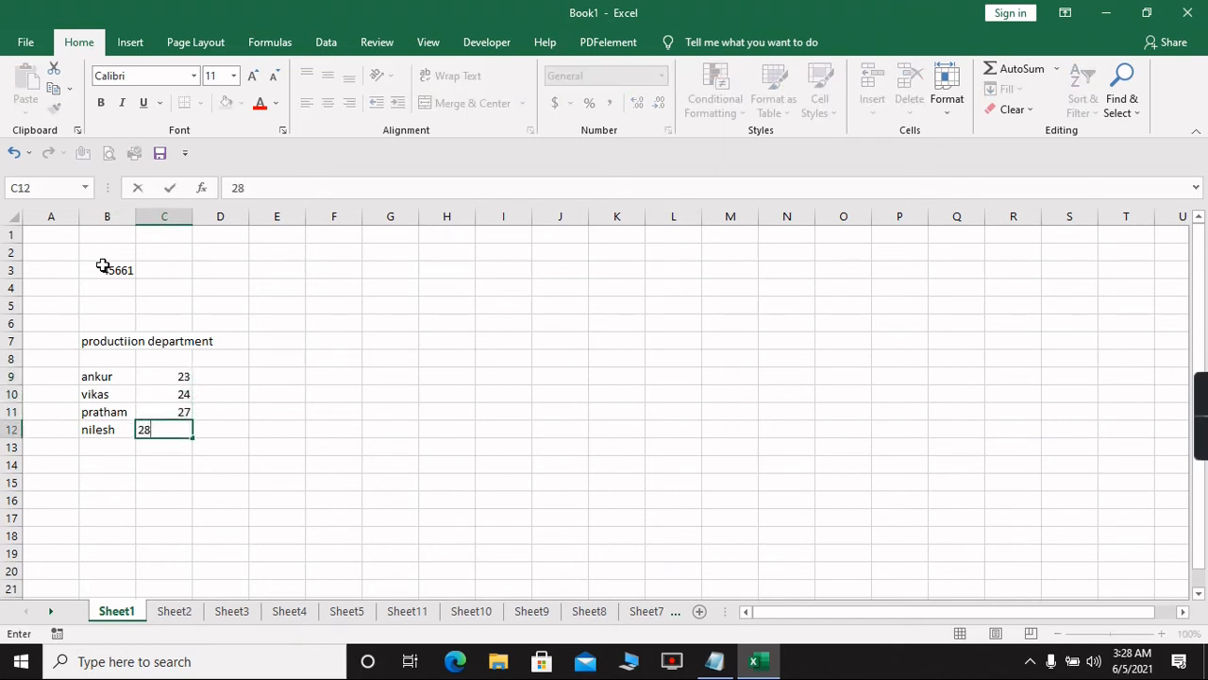
key(Right)
key(Up)
key(Up)
key(Up)
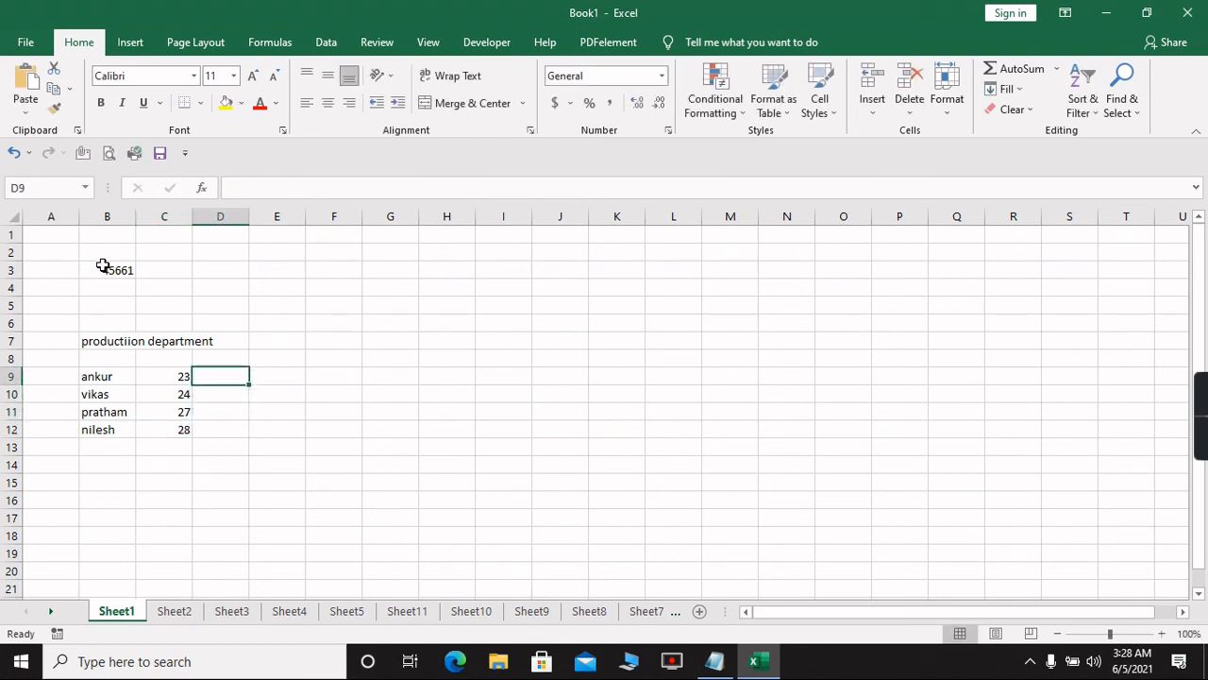
key(Up)
key(Up)
key(Up)
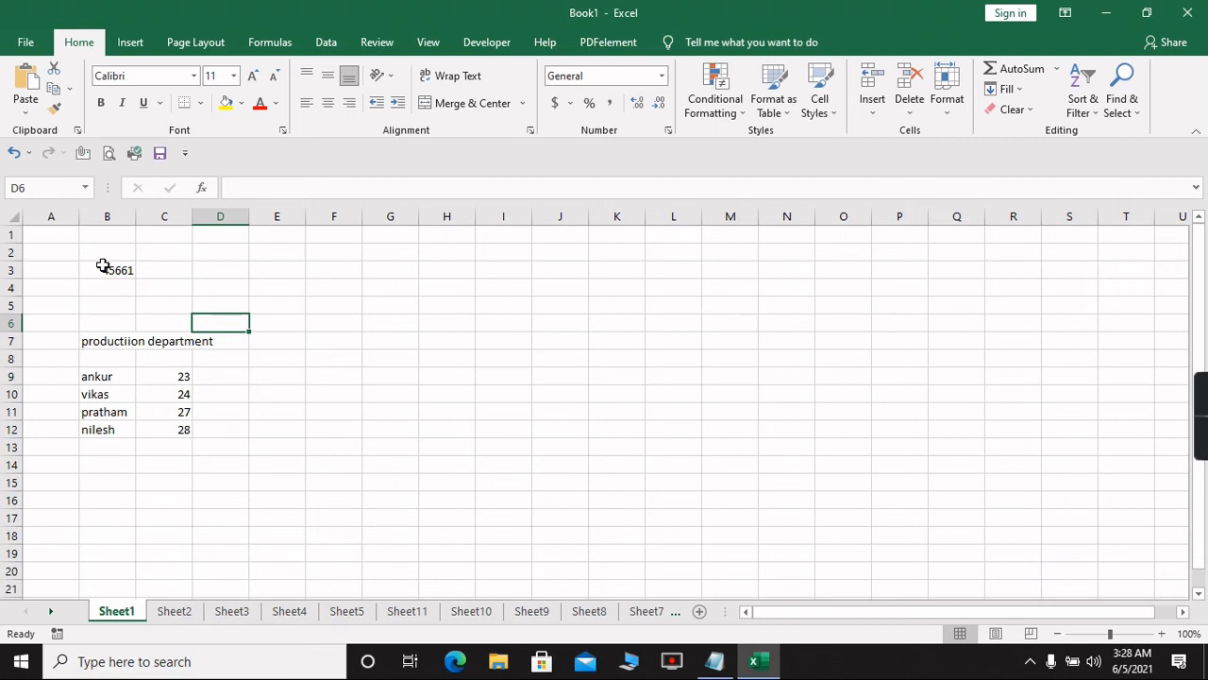
Step: Save the workbook to the Desktop as an Excel Workbook named "raw data"
click(25, 43)
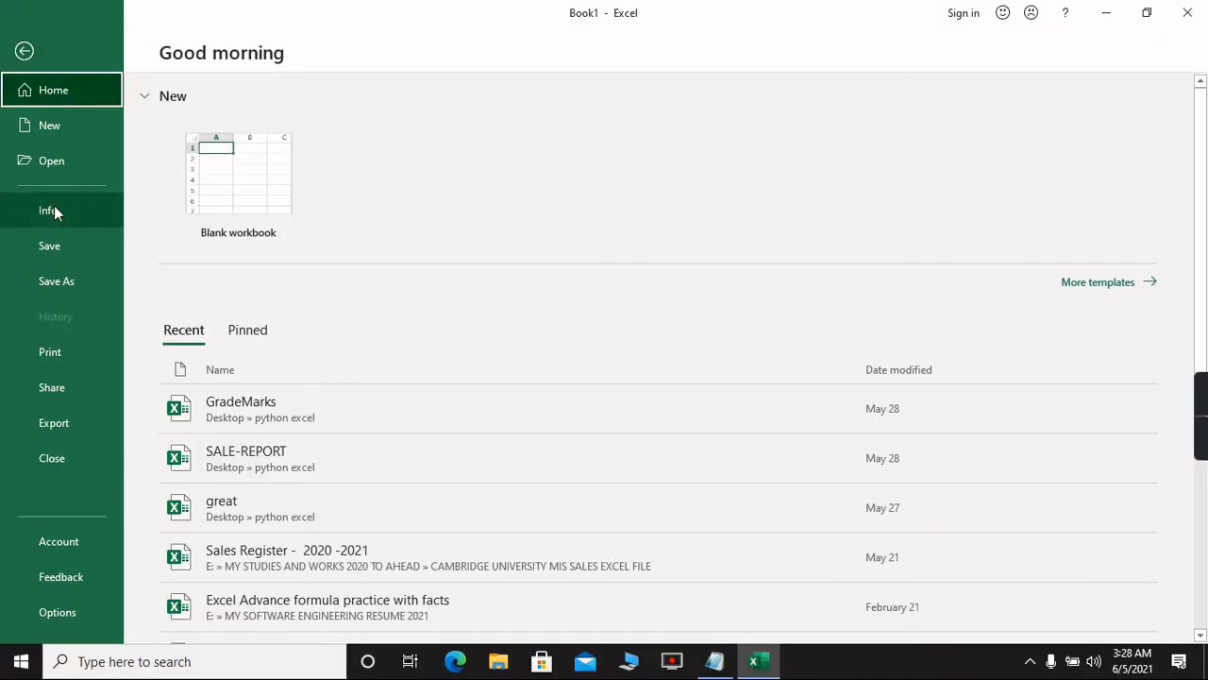
click(56, 257)
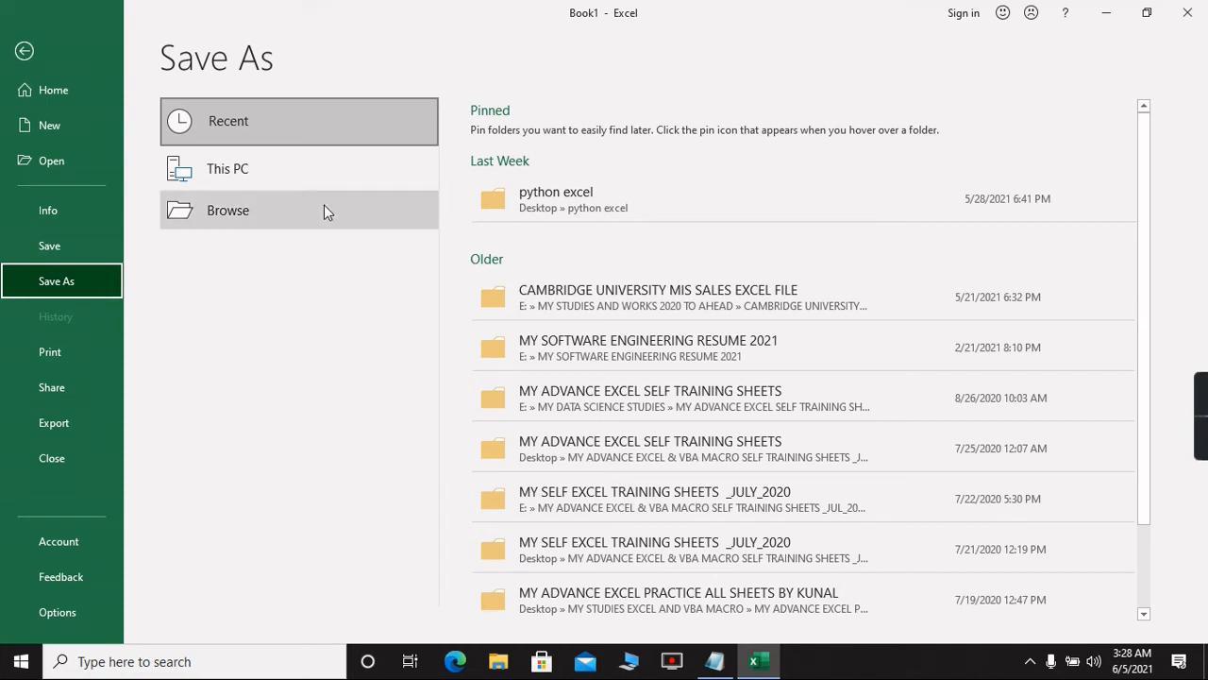
click(255, 210)
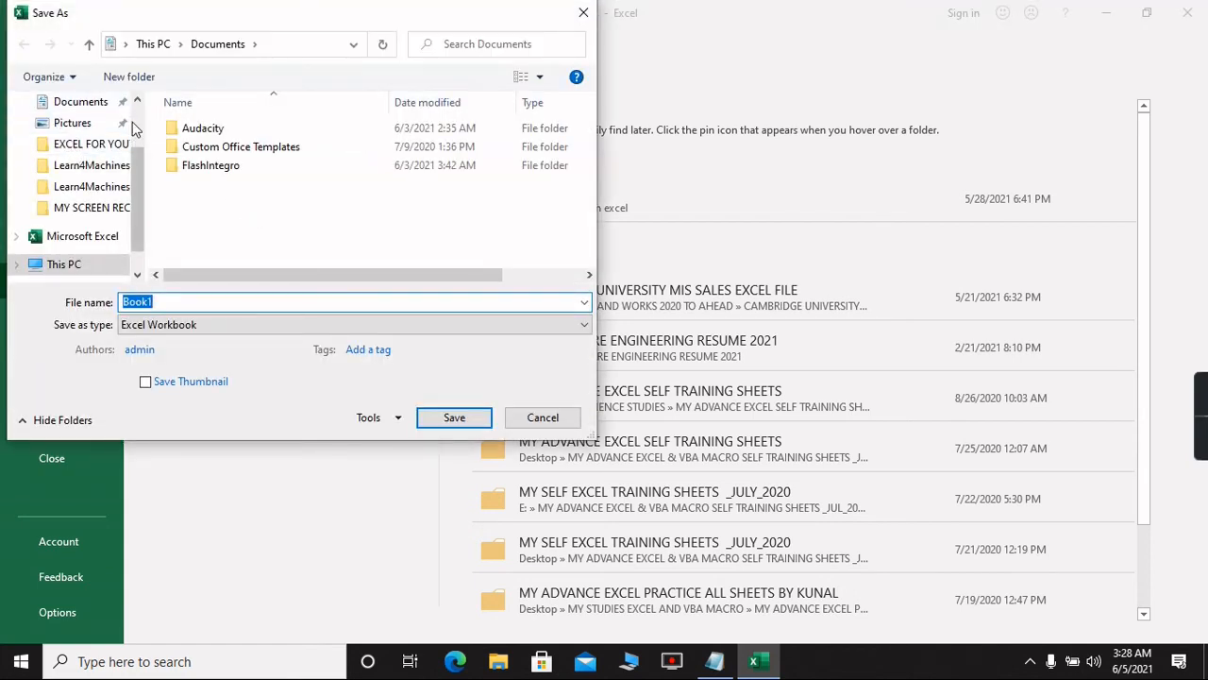
scroll(83, 142, up, 2)
click(71, 139)
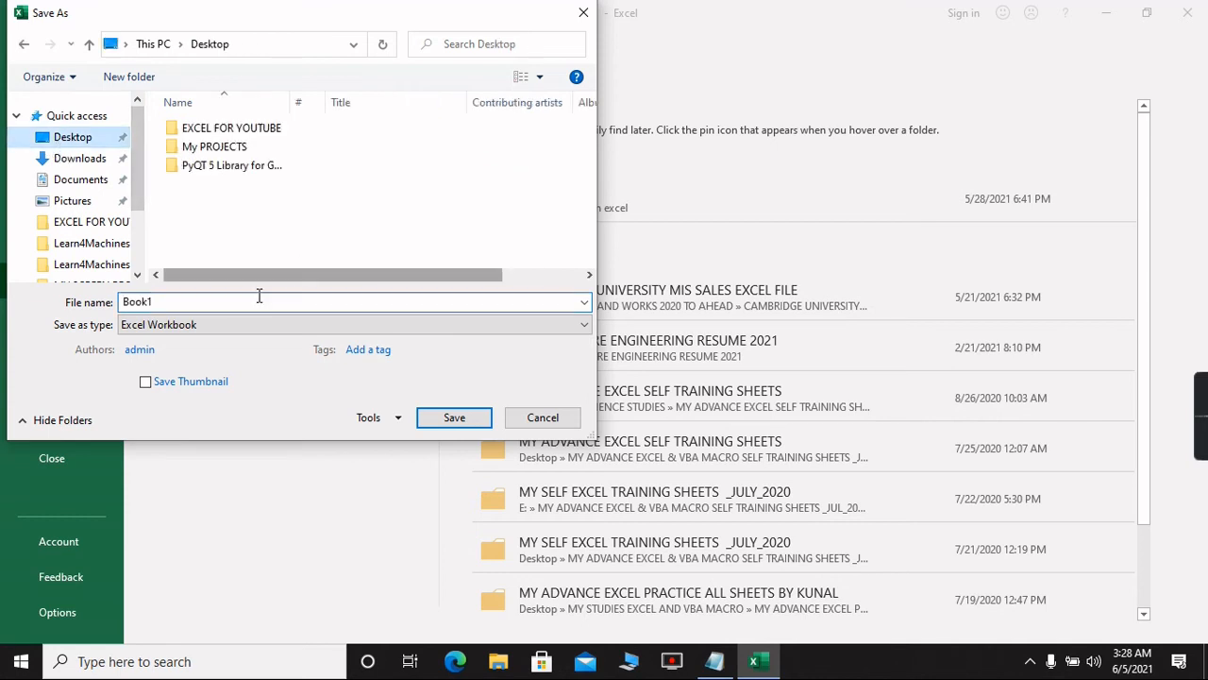
text(raw data)
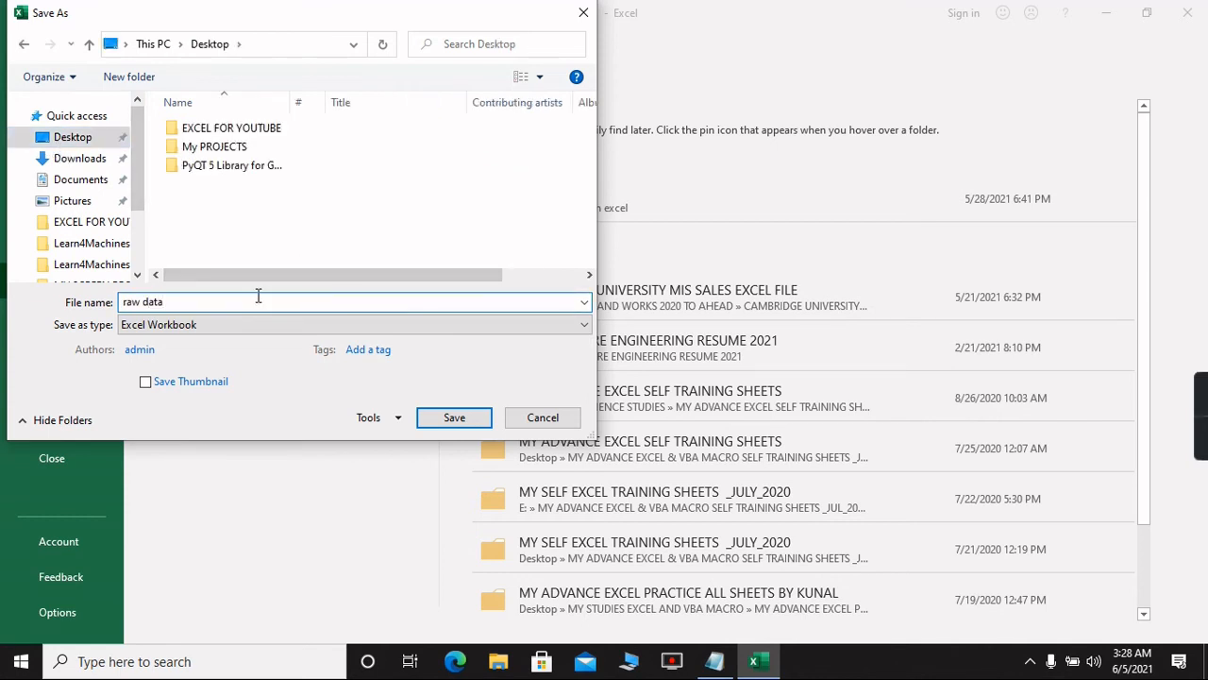
click(462, 420)
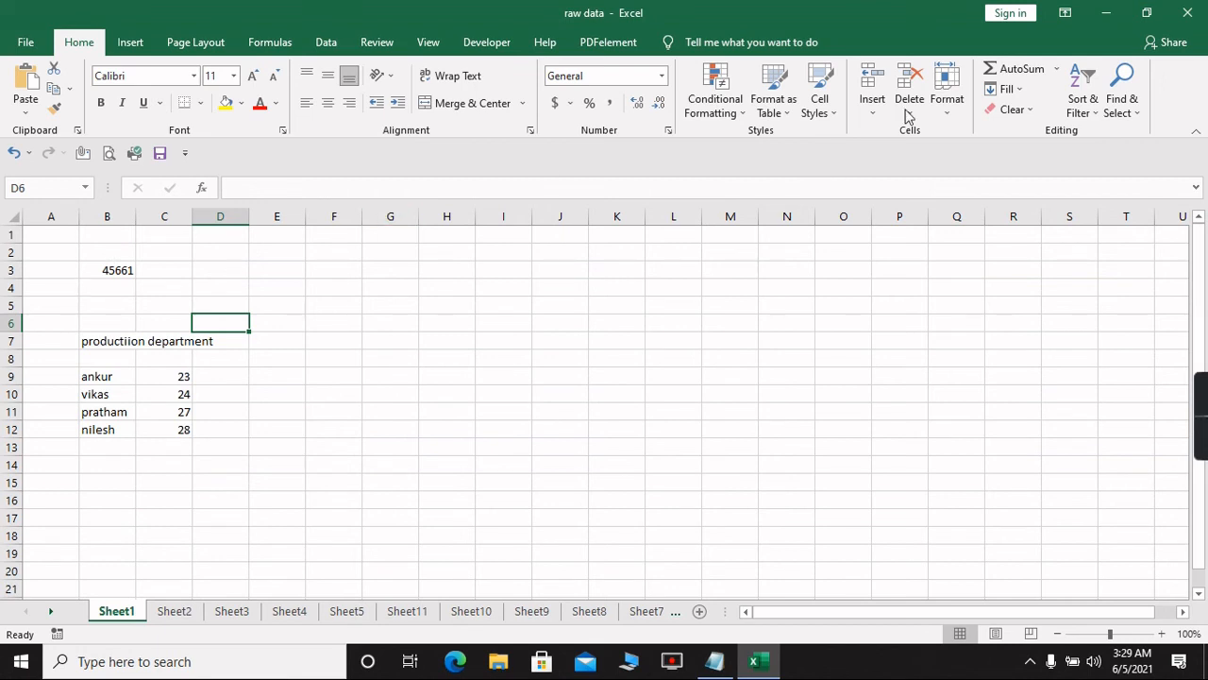
Step: Minimize the open windows and move the raw data file to an empty desktop area away from the other icons
click(1108, 15)
click(1112, 16)
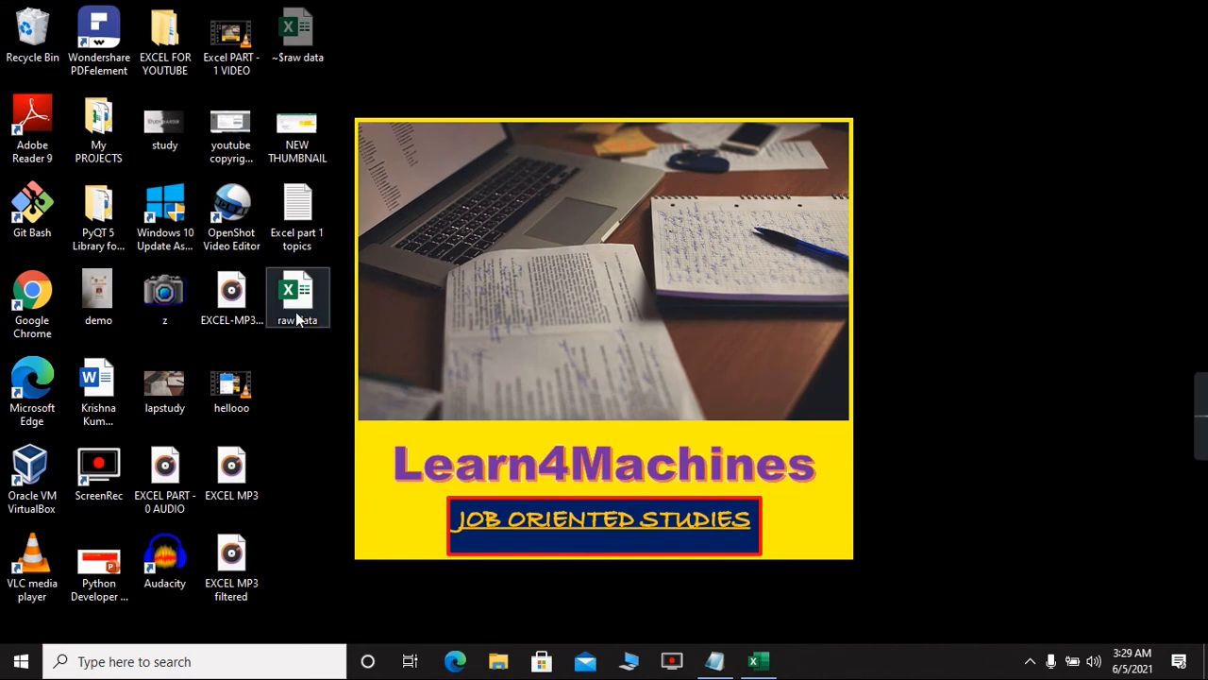
drag(300, 314, 725, 74)
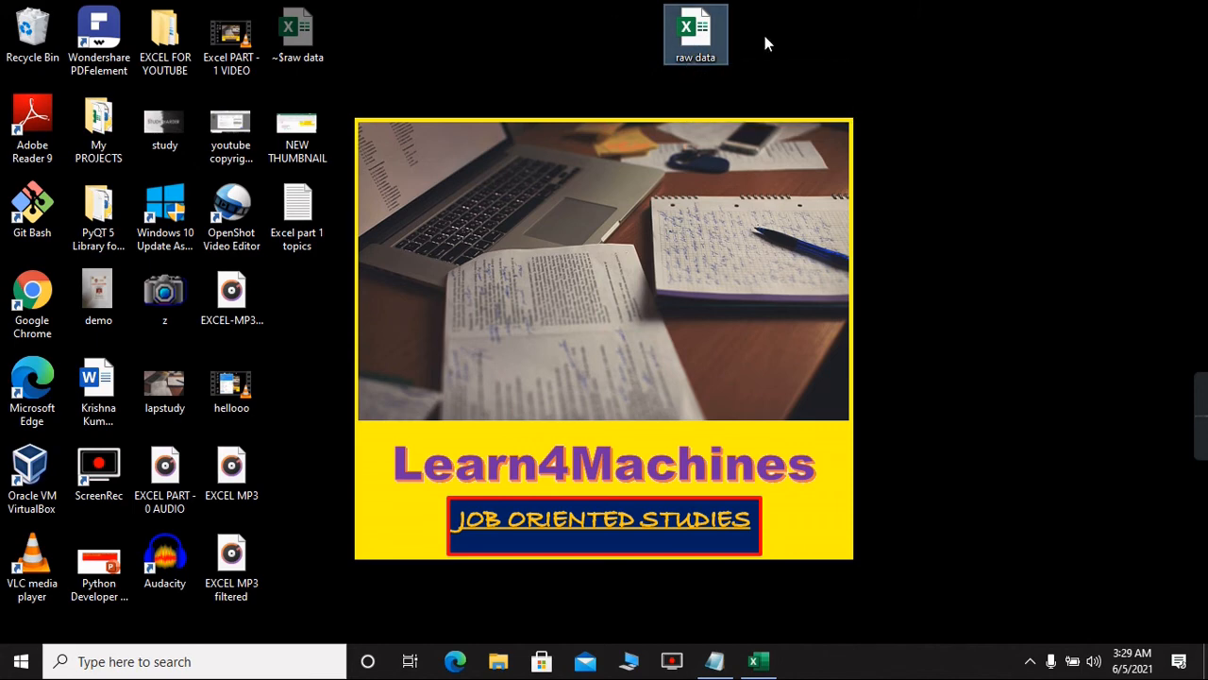
Step: Examine the file type and other general properties of the raw data file on the desktop, and close its properties
double_click(706, 47)
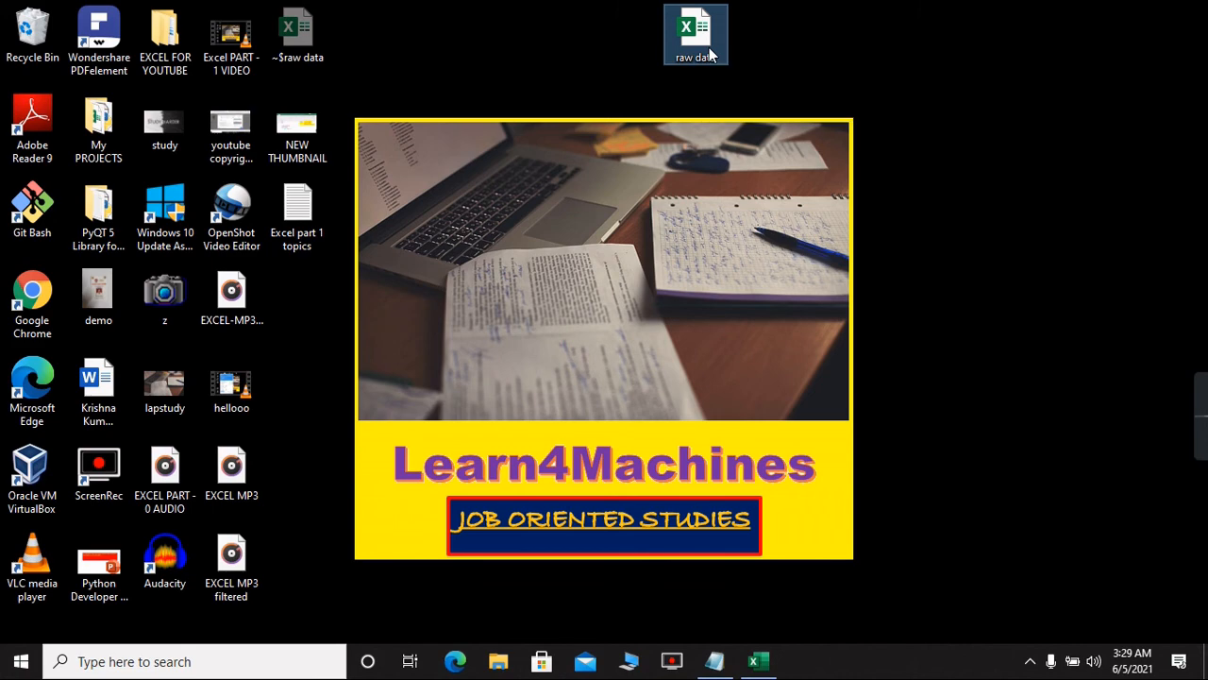
right_click(707, 46)
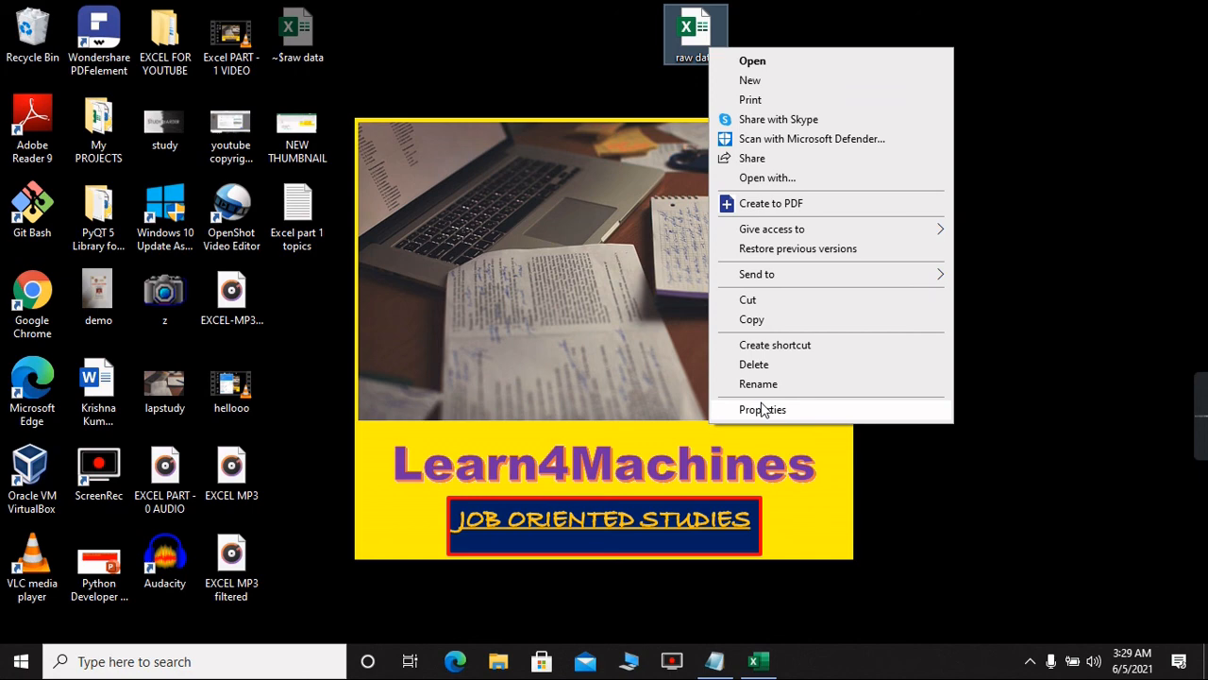
click(763, 410)
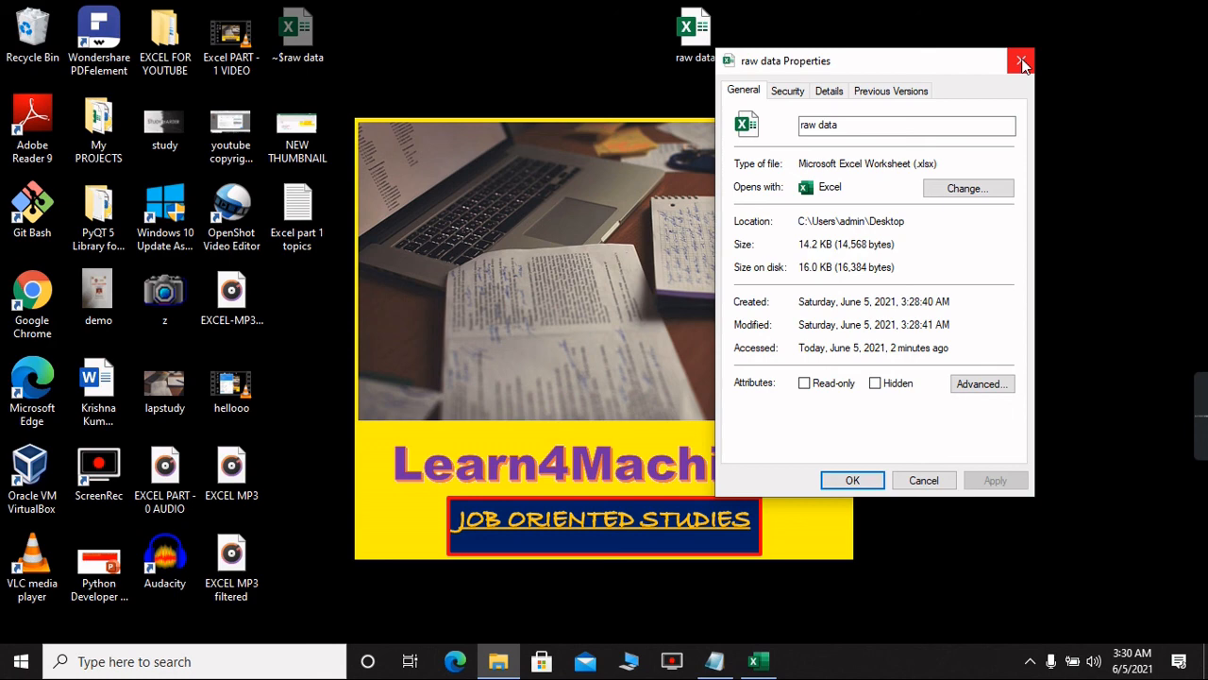
drag(969, 65, 794, 52)
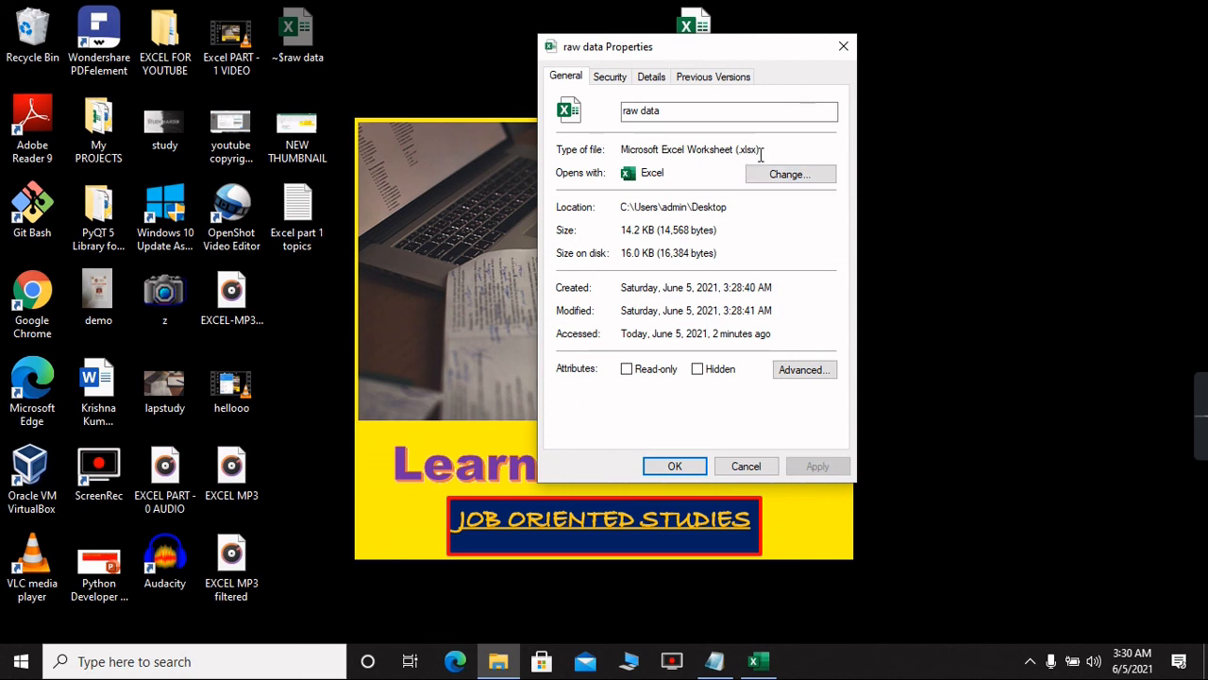
click(844, 48)
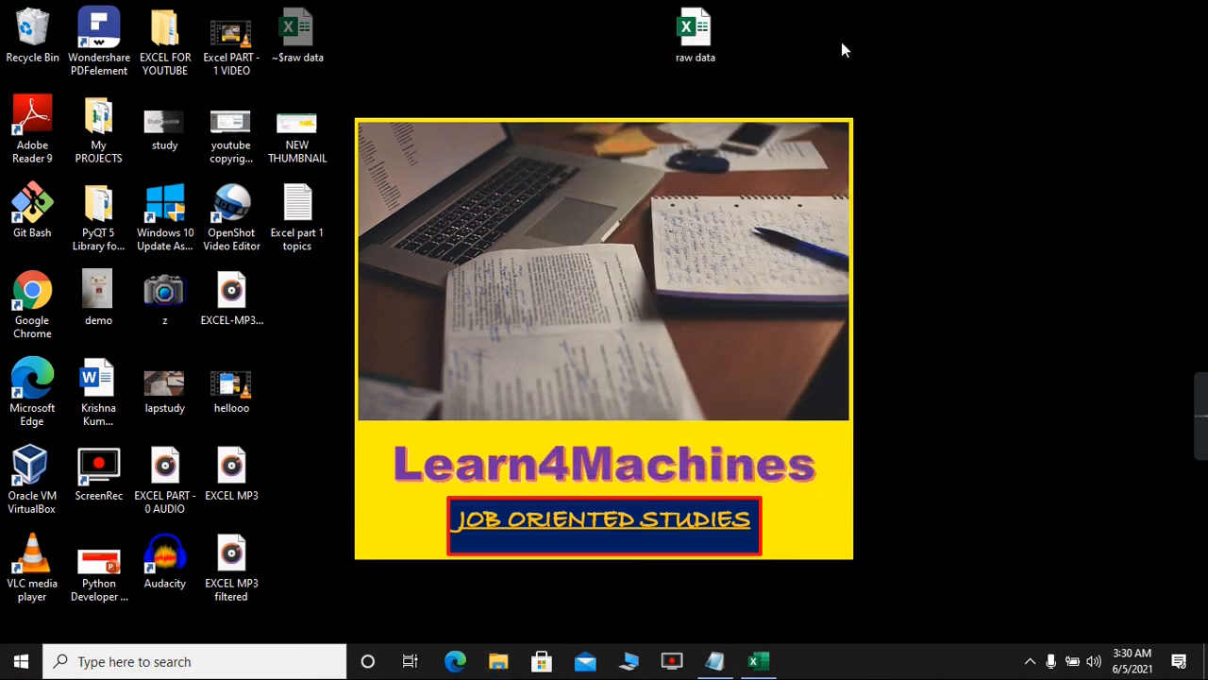